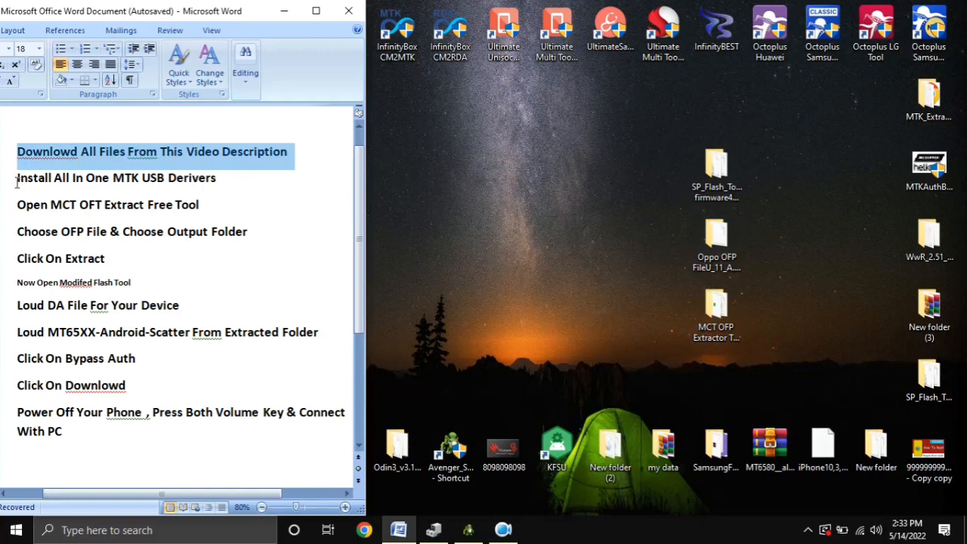
Step: Launch mct_ofp_extractor from the MCT OFP Extractor Tool folder on the desktop and close the folder window
click(12, 179)
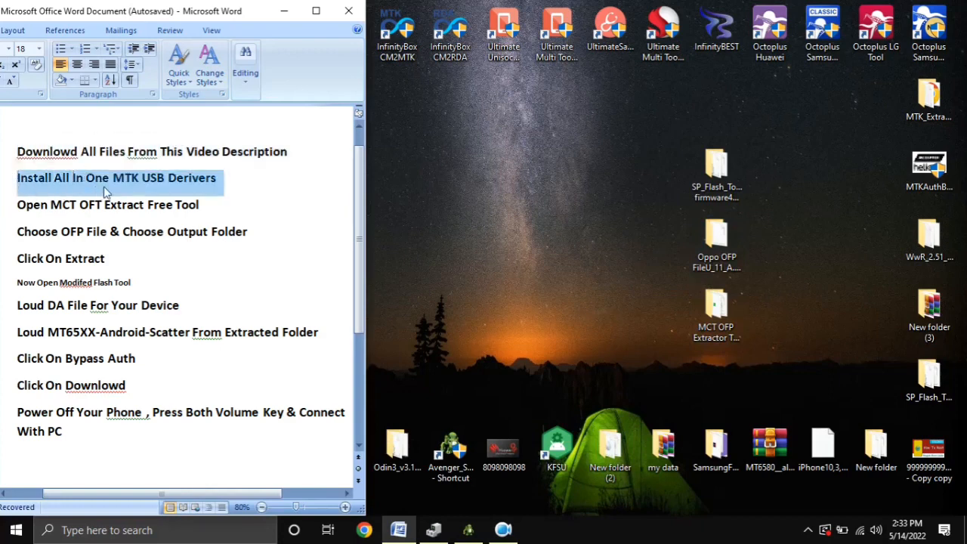
click(11, 208)
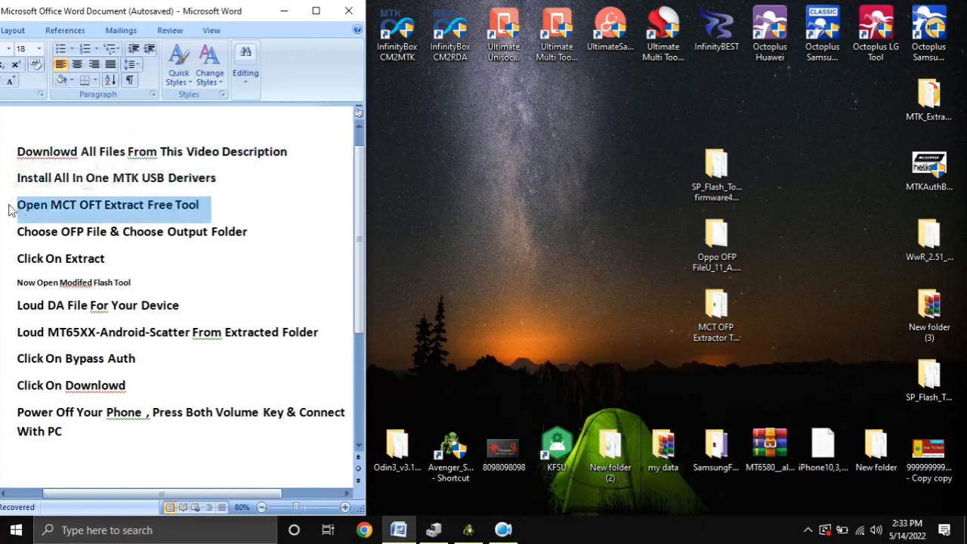
click(716, 240)
click(712, 312)
double_click(711, 311)
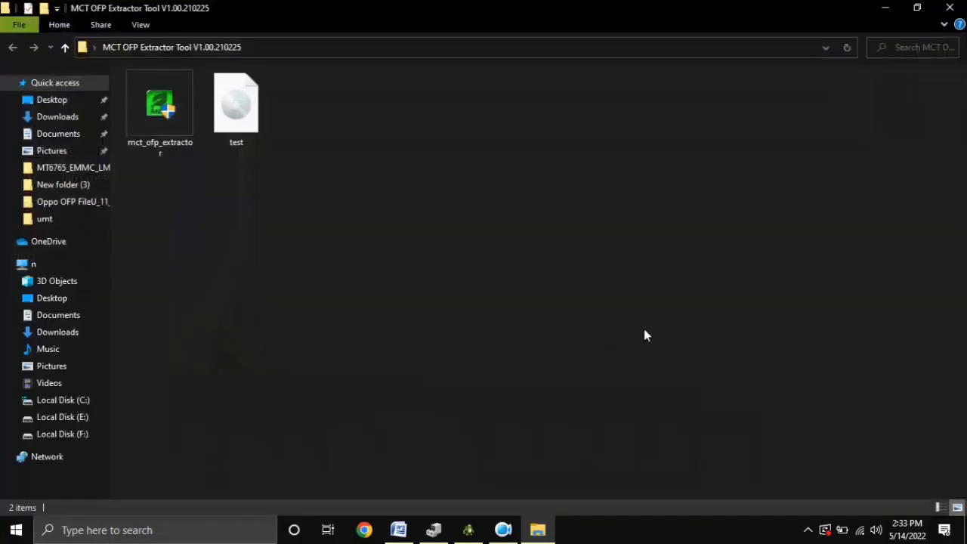
double_click(145, 139)
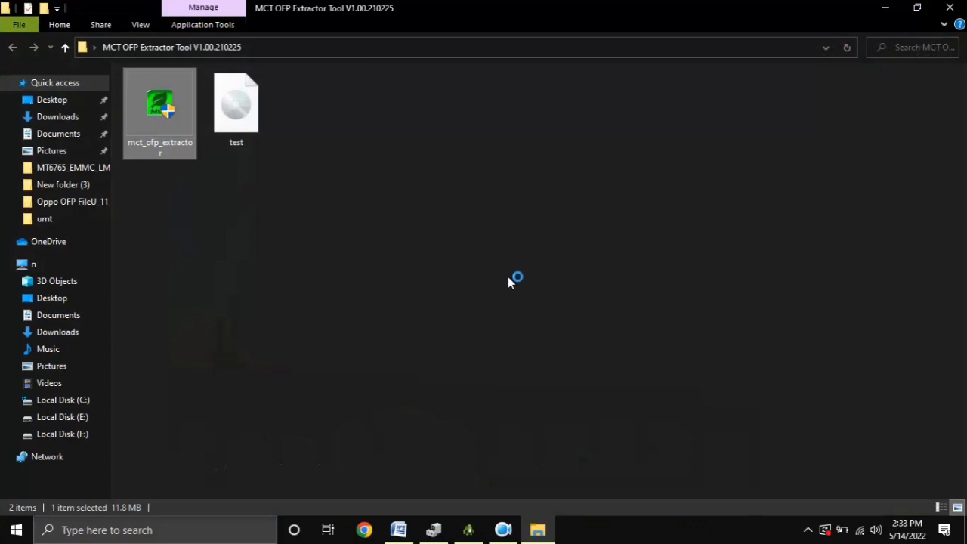
click(952, 7)
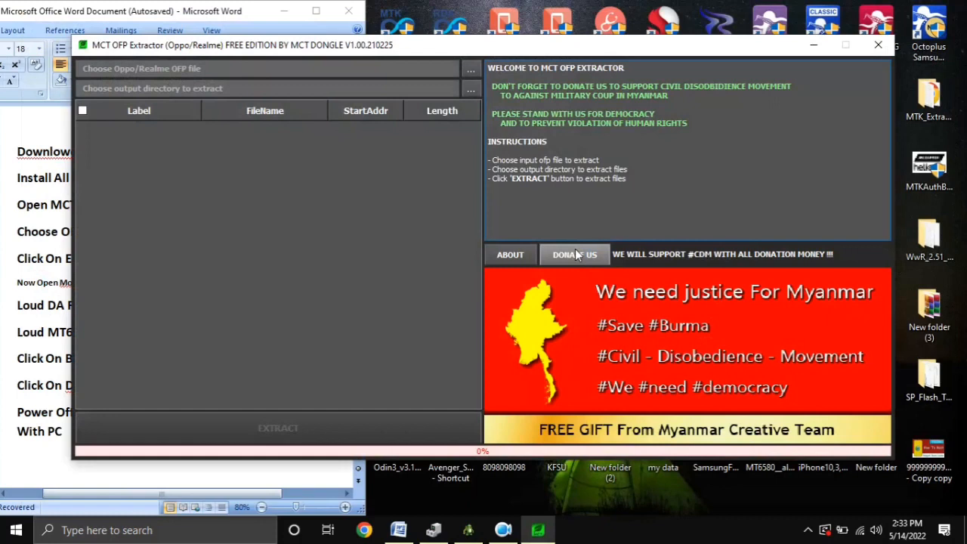
Step: Load Stock_Firmware_11_A.11_201114_15e73e4e.ofp from the desktop's Oppo OFP folder as the input file
click(469, 73)
click(189, 91)
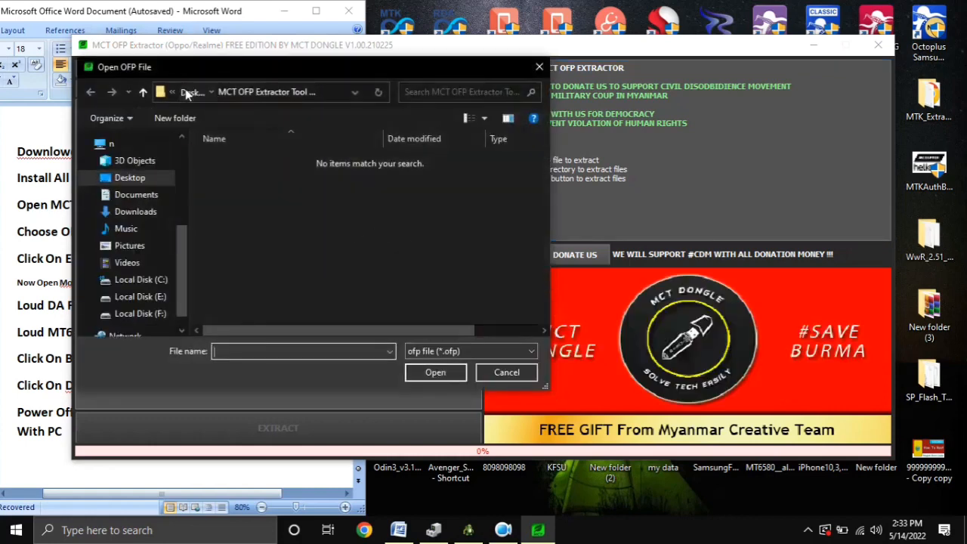
scroll(326, 292, down, 1)
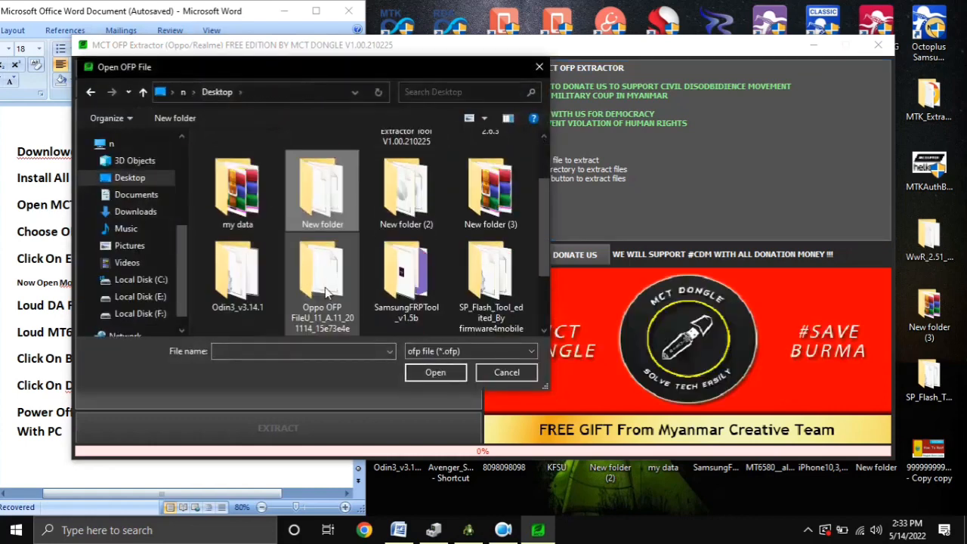
double_click(326, 292)
double_click(348, 207)
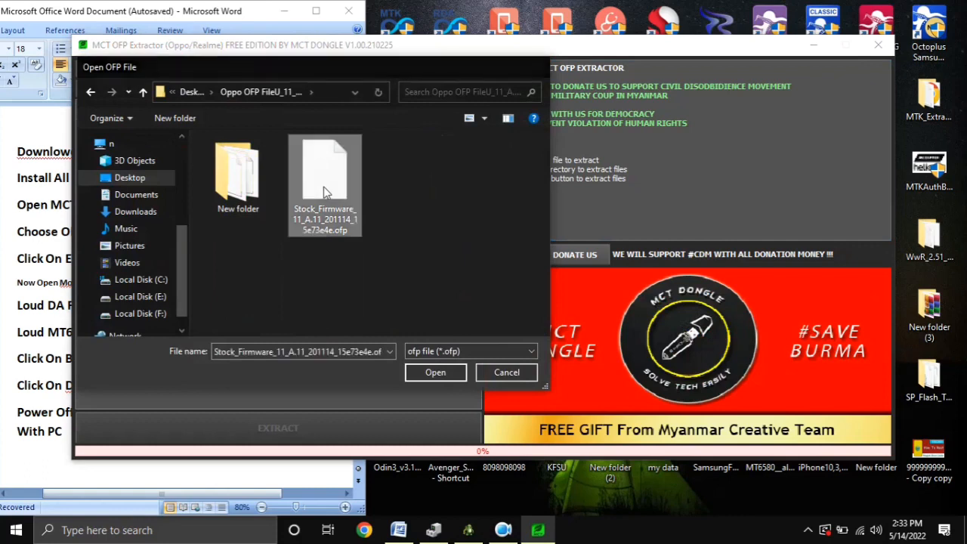
Step: Create a folder named "extract files" inside the desktop's Oppo OFP folder and set it as the output directory
click(472, 90)
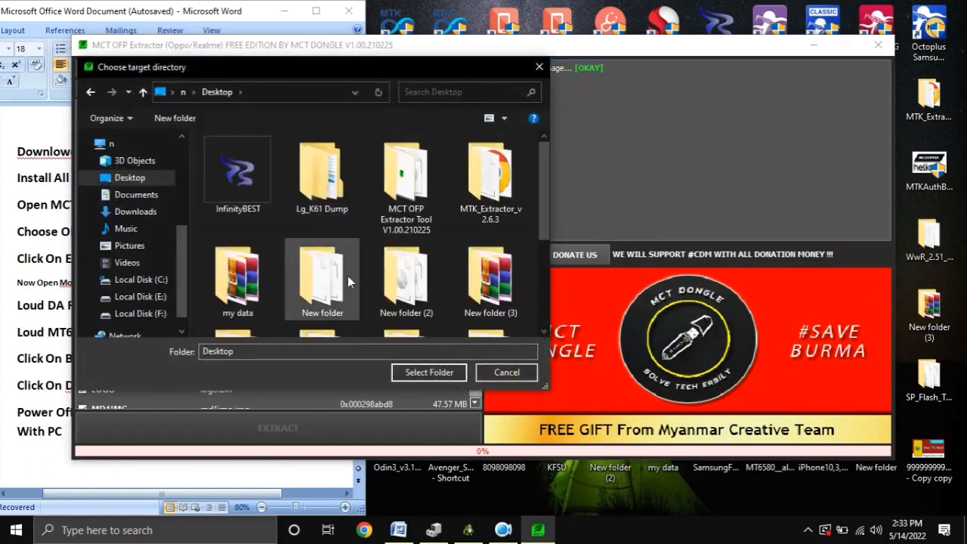
scroll(338, 285, down, 2)
double_click(333, 185)
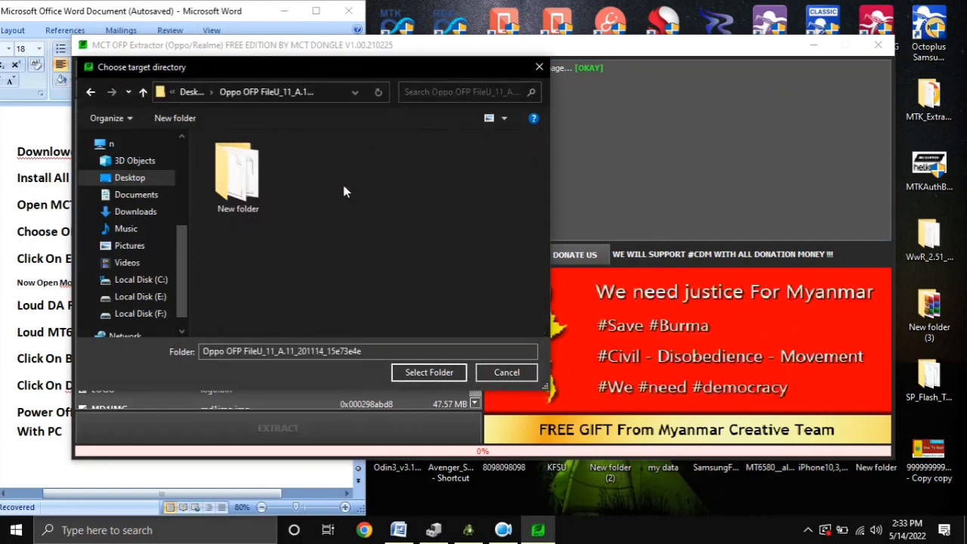
right_click(316, 264)
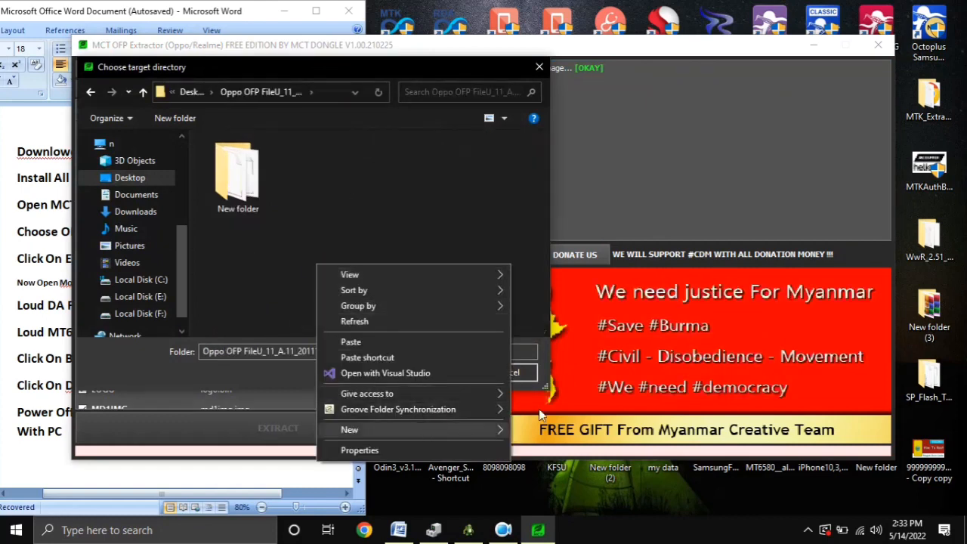
mouse_move(484, 429)
click(542, 255)
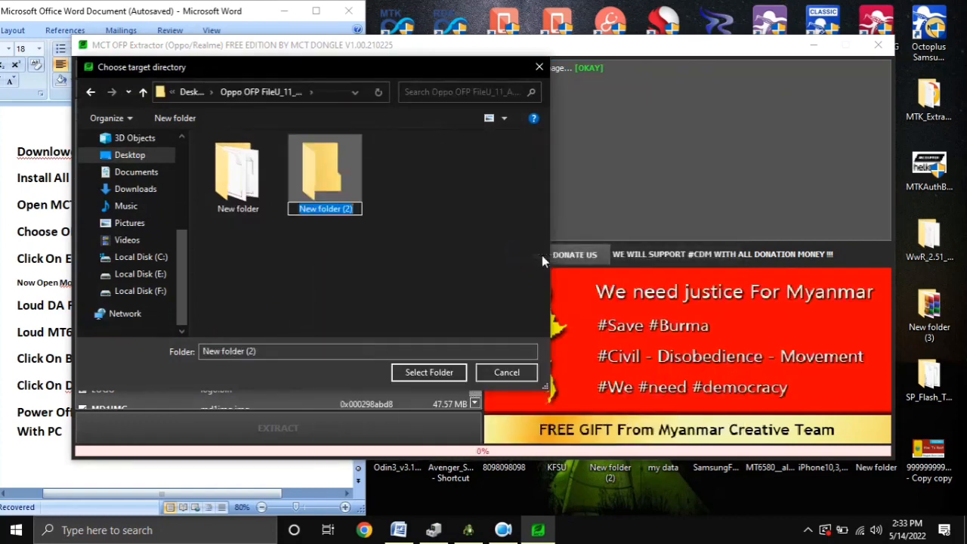
text(extract files)
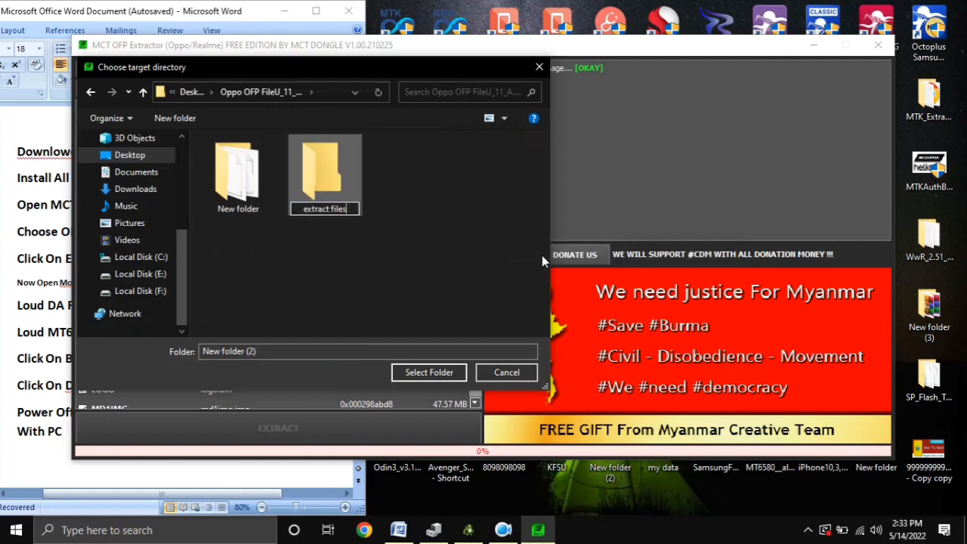
key(Return)
click(441, 374)
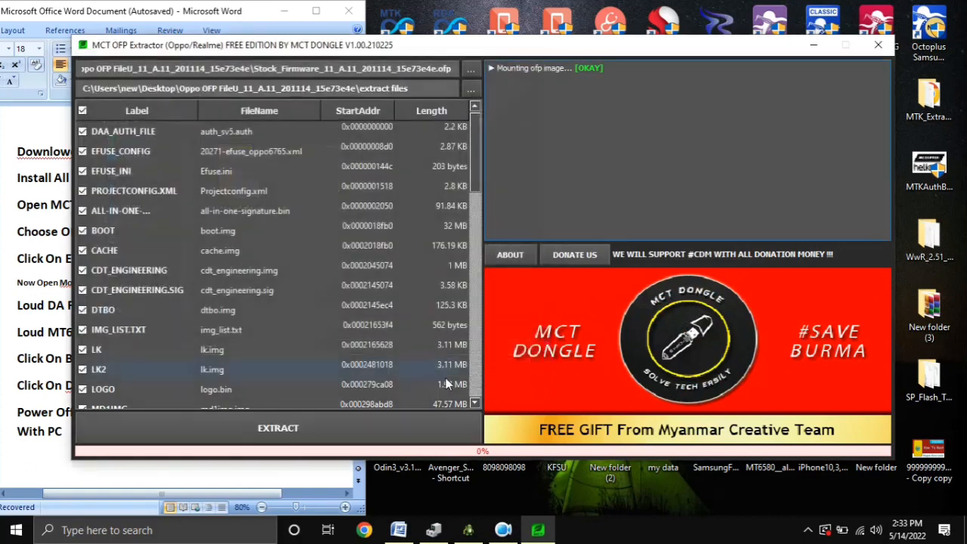
Step: Extract the firmware files from the OFP image, leaving out USERDATA and USERDATA.SIG
scroll(451, 329, down, 7)
scroll(450, 329, down, 5)
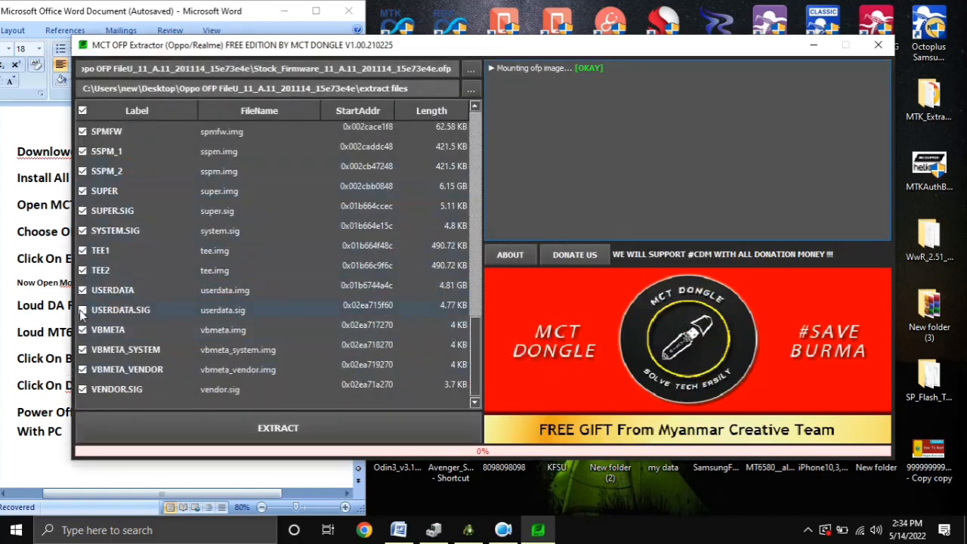
scroll(343, 340, up, 12)
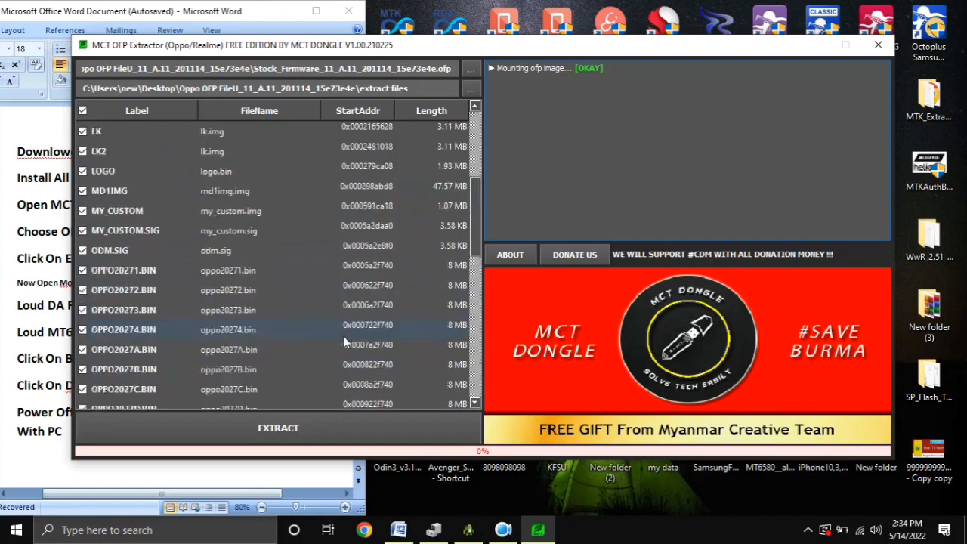
click(298, 427)
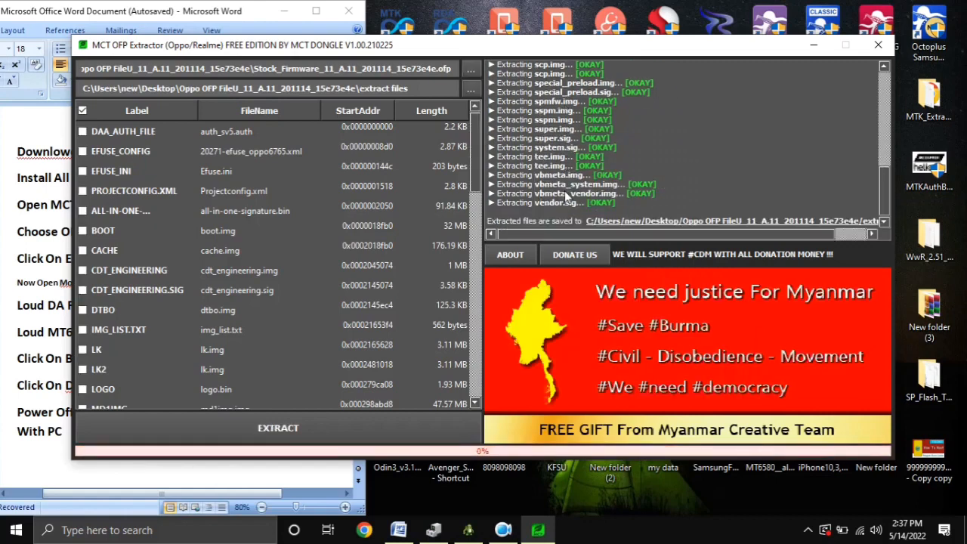
Step: Check the extraction log's save location and the partition list, and close the MCT OFP Extractor
click(784, 225)
scroll(282, 250, down, 15)
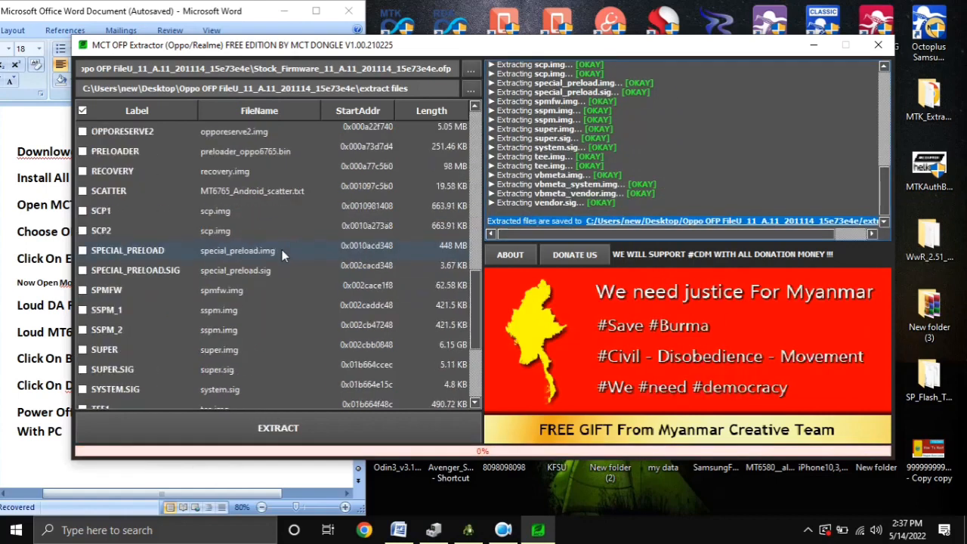
click(878, 45)
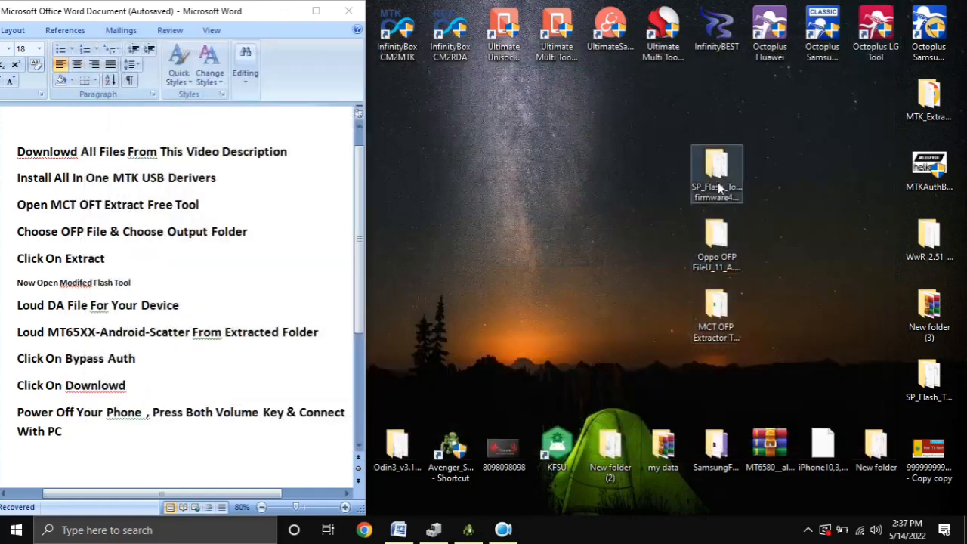
Step: Open the "extract files" folder inside the desktop's Oppo OFP folder and select all extracted files to review them
double_click(714, 248)
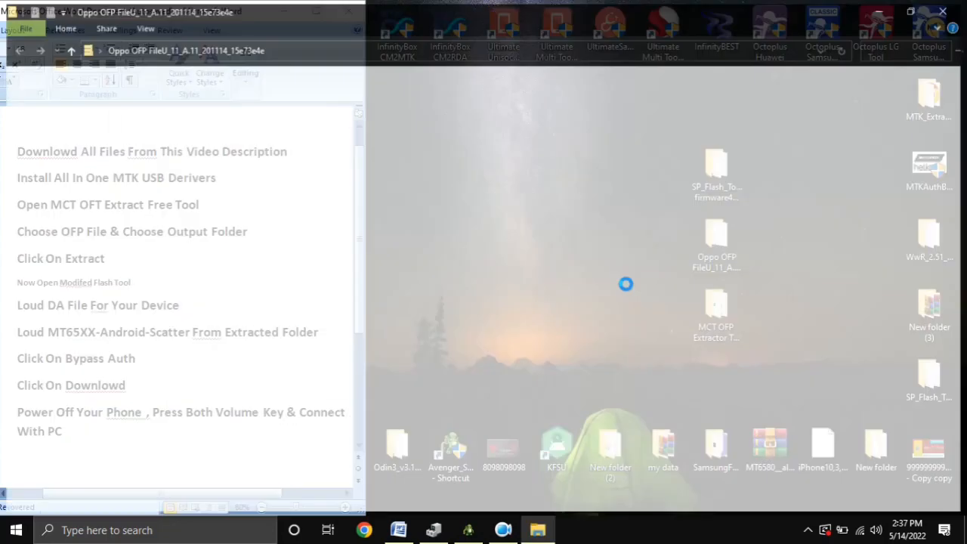
double_click(192, 96)
drag(585, 114, 649, 500)
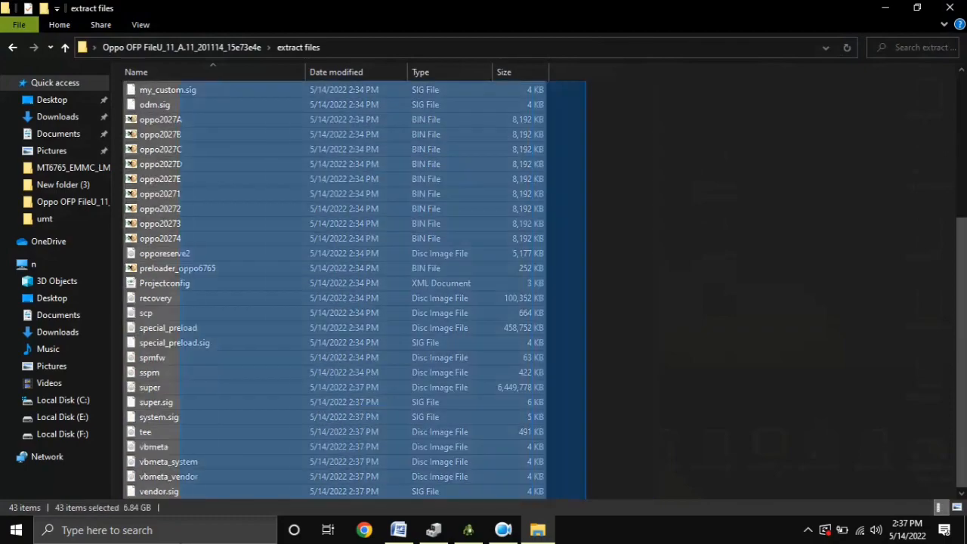
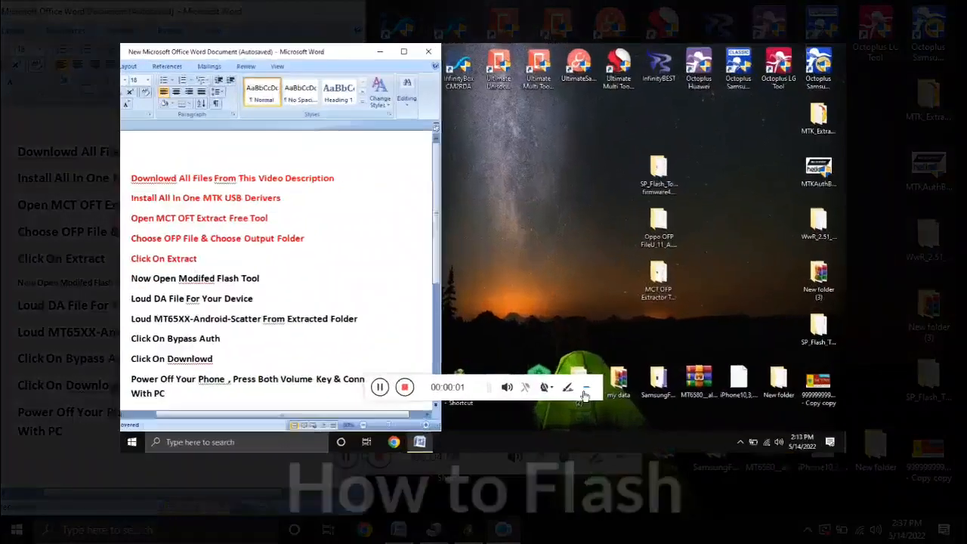
Step: Review the instruction list in the Word document, from downloading the files through extraction to the flashing steps
click(585, 391)
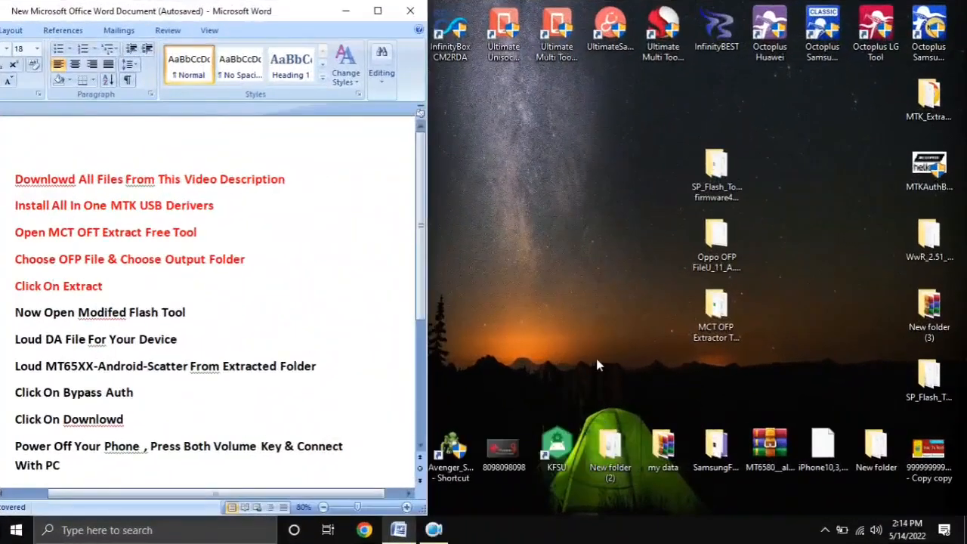
scroll(248, 334, down, 1)
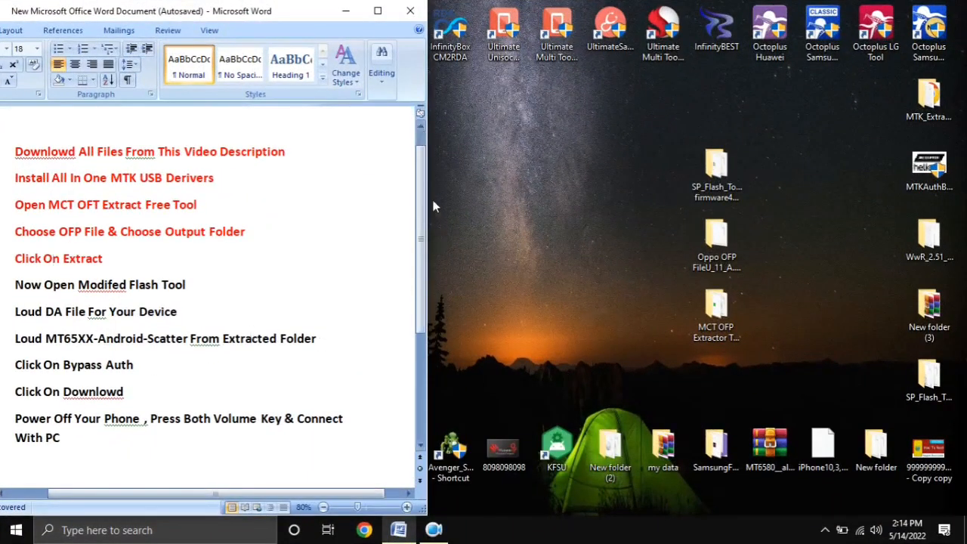
drag(424, 192, 424, 209)
drag(79, 234, 9, 184)
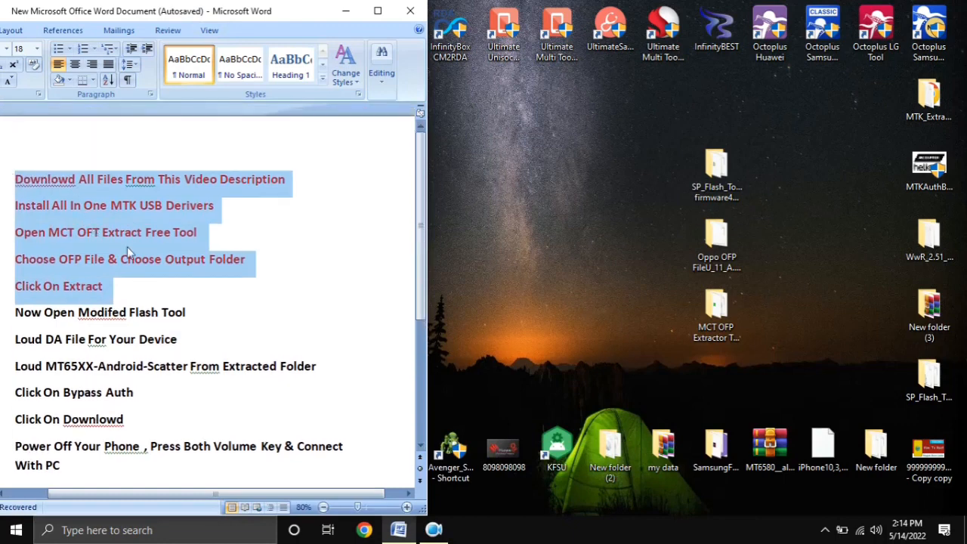
drag(415, 273, 415, 307)
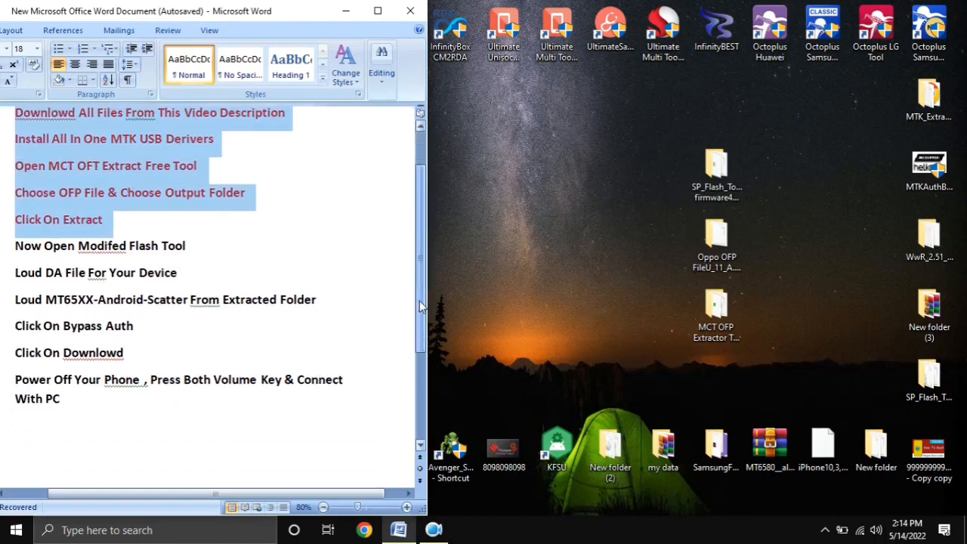
click(151, 345)
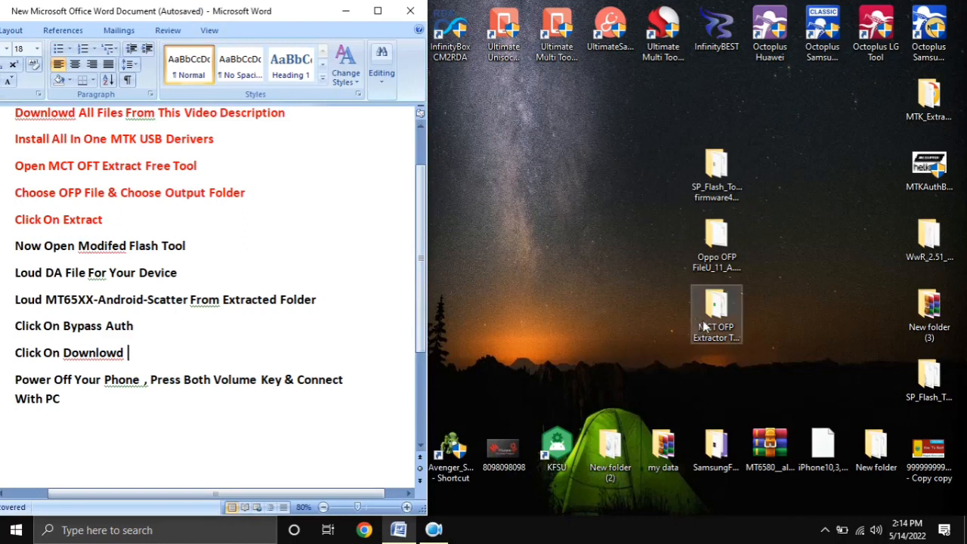
Step: Examine the stock firmware OFP file and the Extract Rom folder's files, including the super image, in the desktop's Oppo OFP folder
click(712, 253)
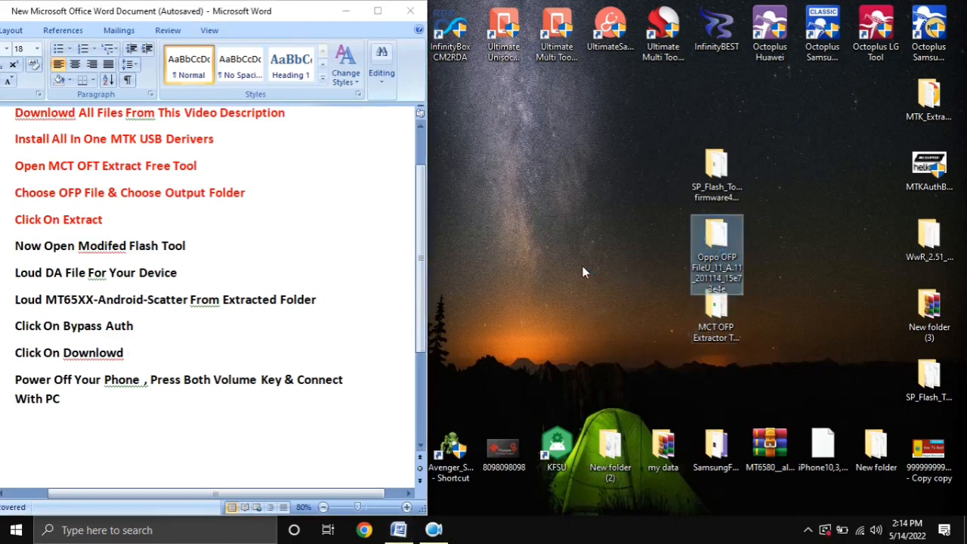
click(585, 272)
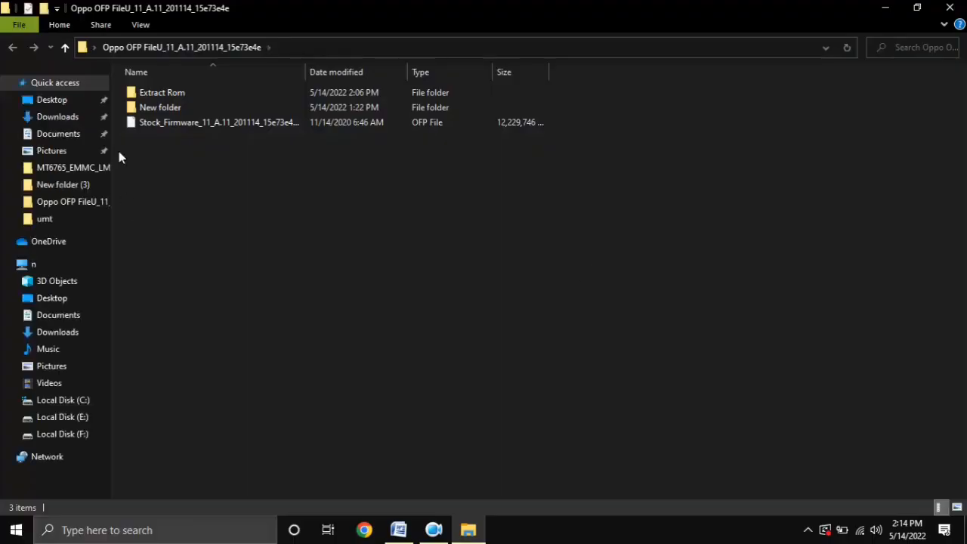
click(227, 124)
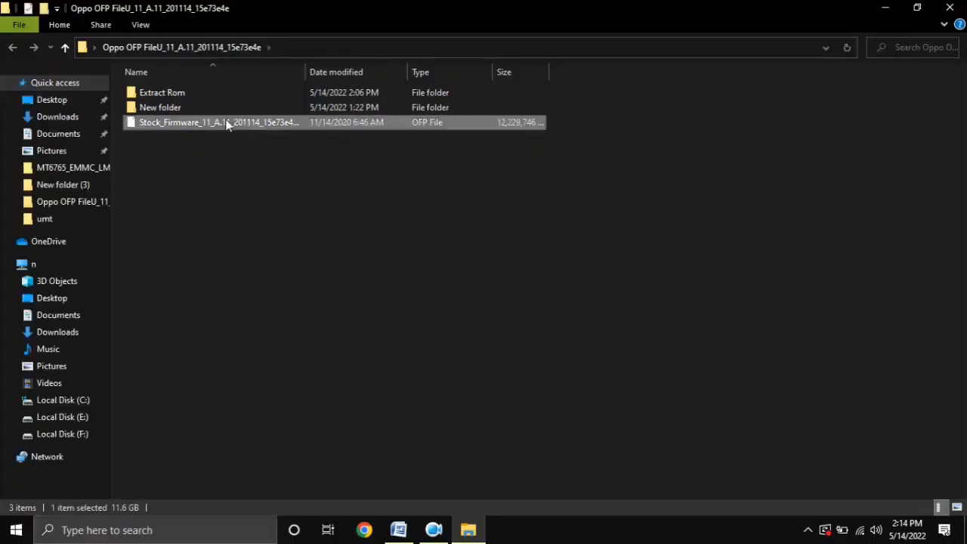
double_click(161, 92)
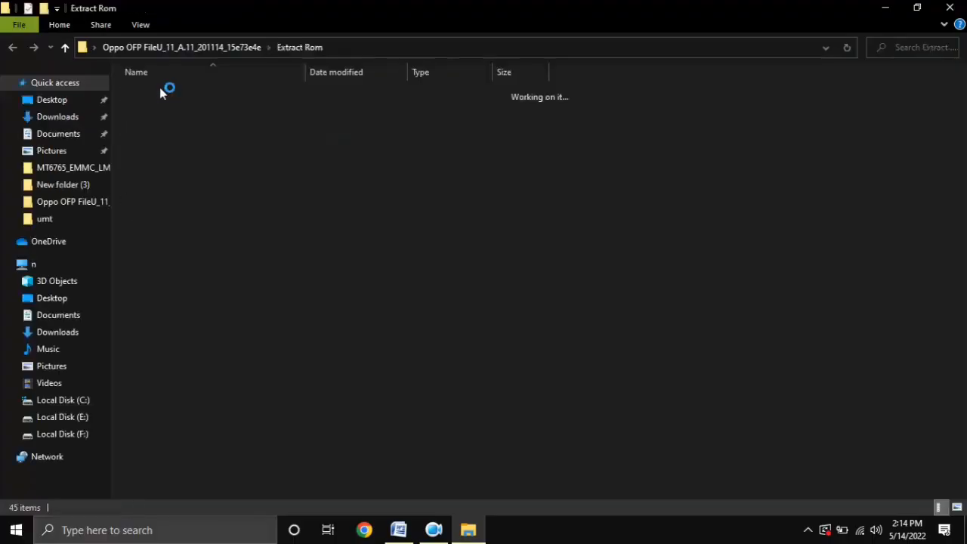
drag(600, 85, 511, 505)
scroll(345, 424, up, 7)
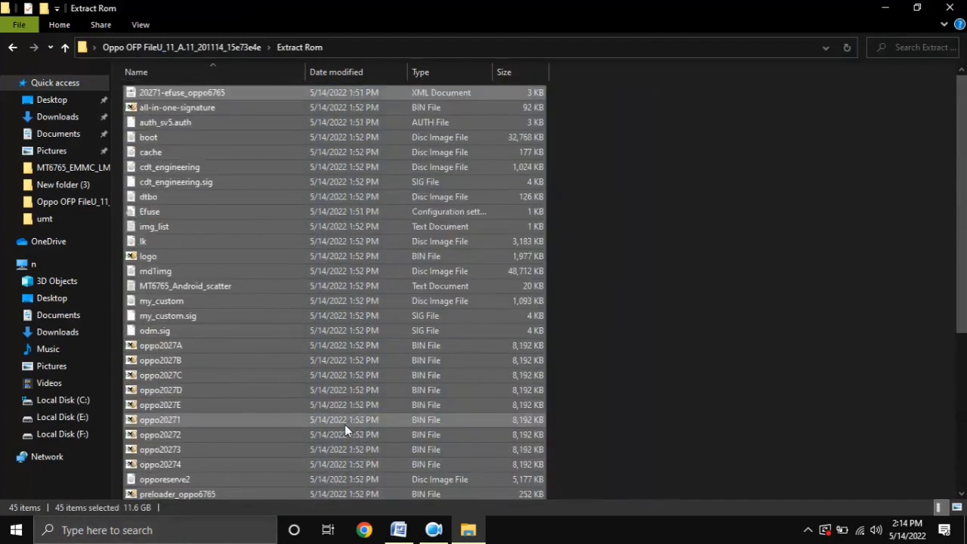
scroll(344, 424, down, 6)
scroll(356, 426, down, 1)
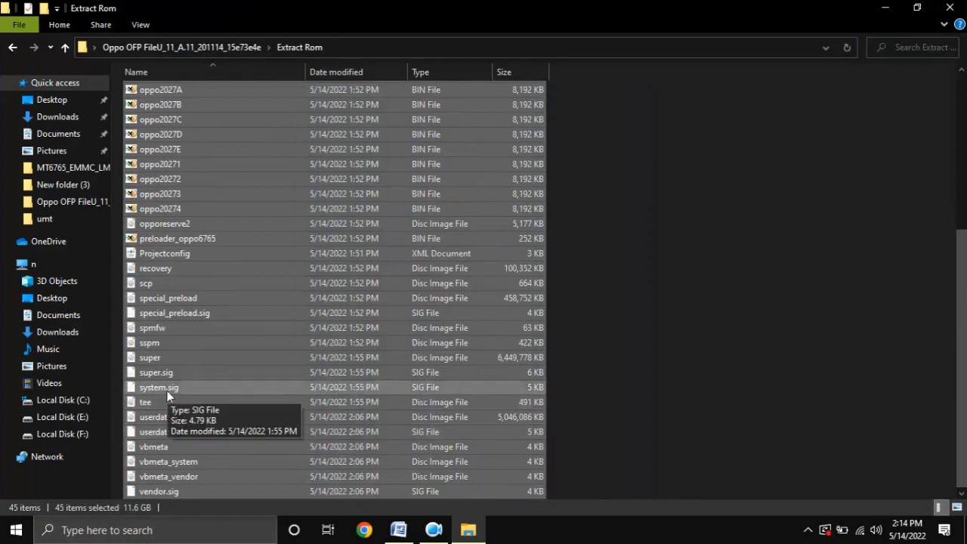
click(173, 360)
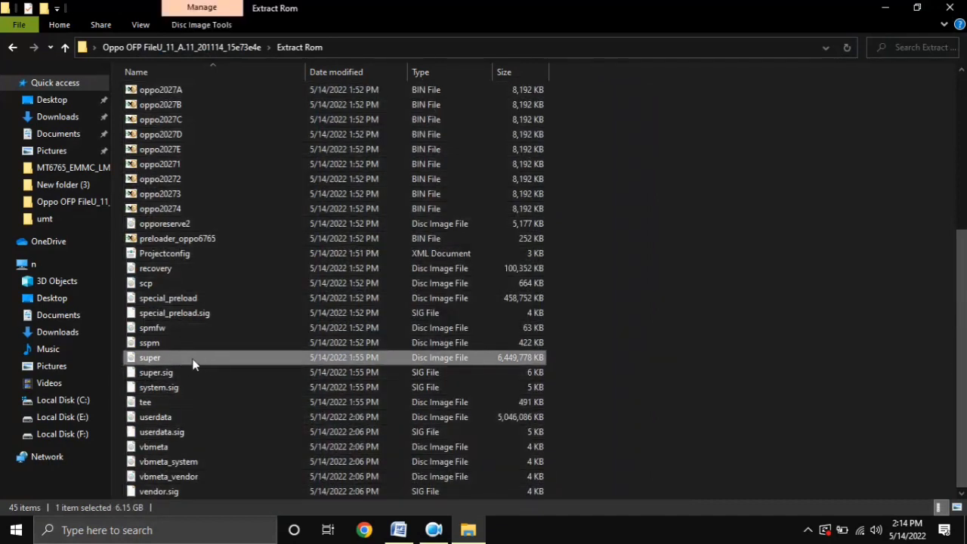
click(12, 47)
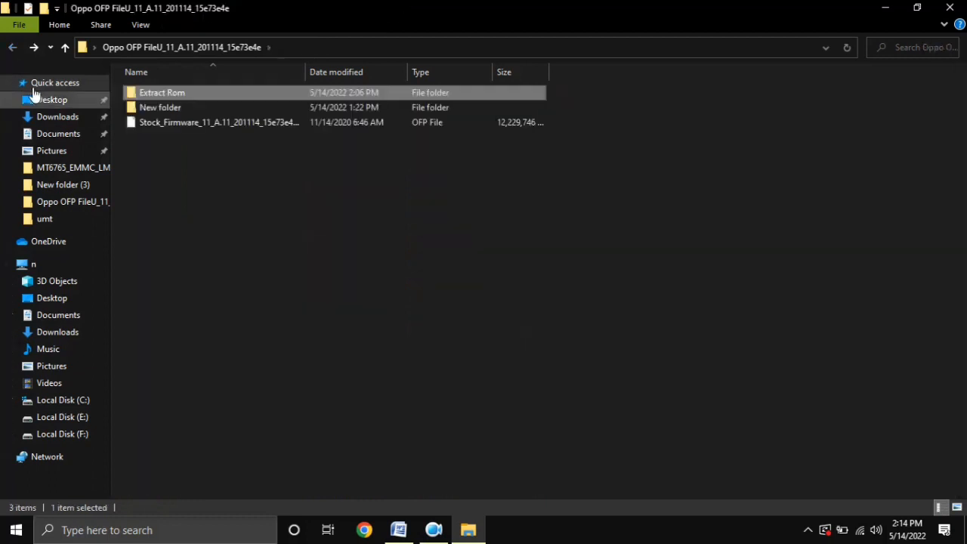
Step: Delete the stock firmware OFP file from the Oppo OFP folder and close the folder
click(176, 130)
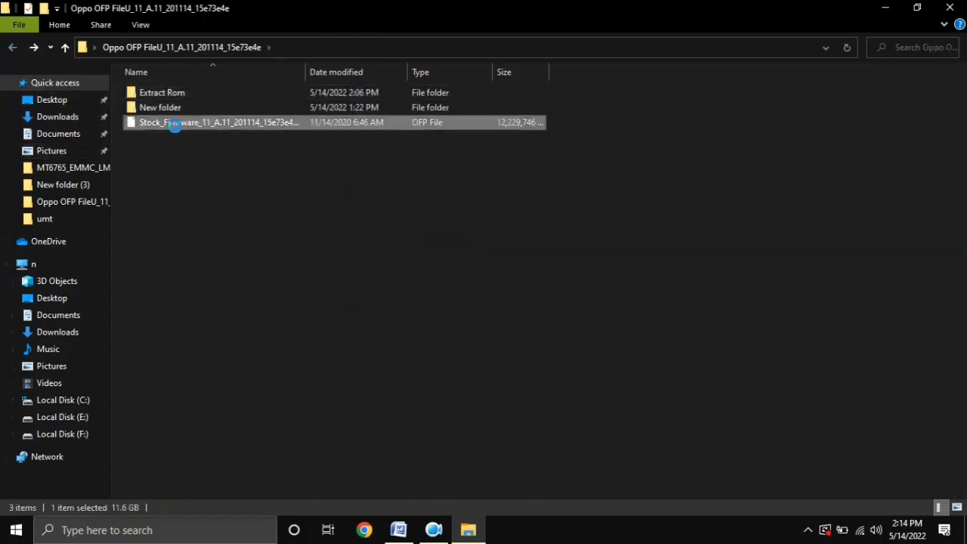
right_click(175, 130)
click(236, 403)
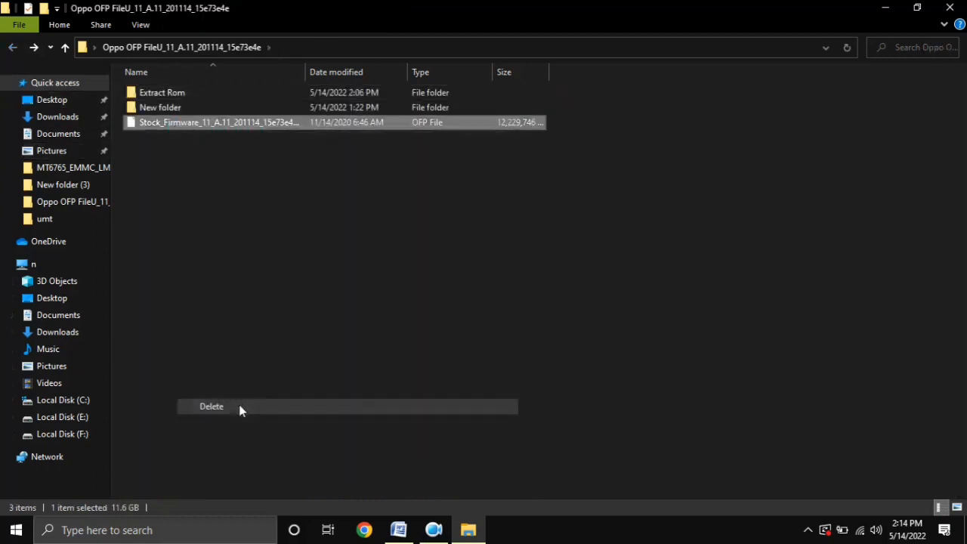
click(950, 8)
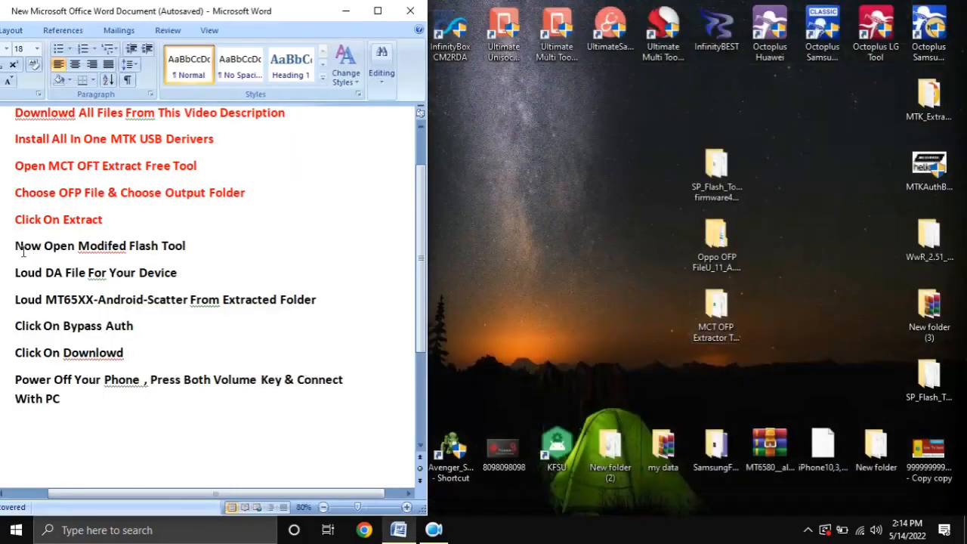
Step: Launch flash_tool from the desktop's SP_Flash_Tool_edited_By firmware4mobile folder, close the folder and dismiss the startup message
drag(18, 245, 189, 246)
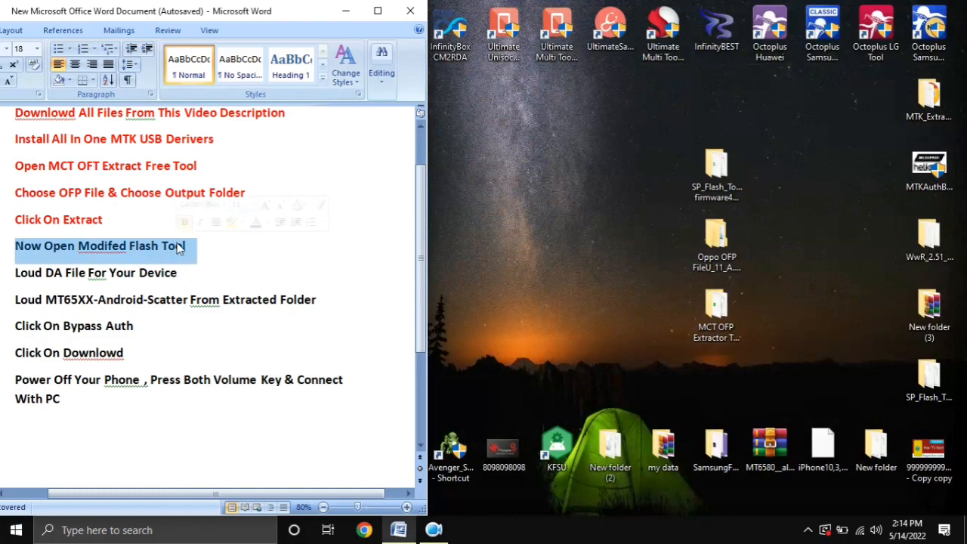
click(580, 301)
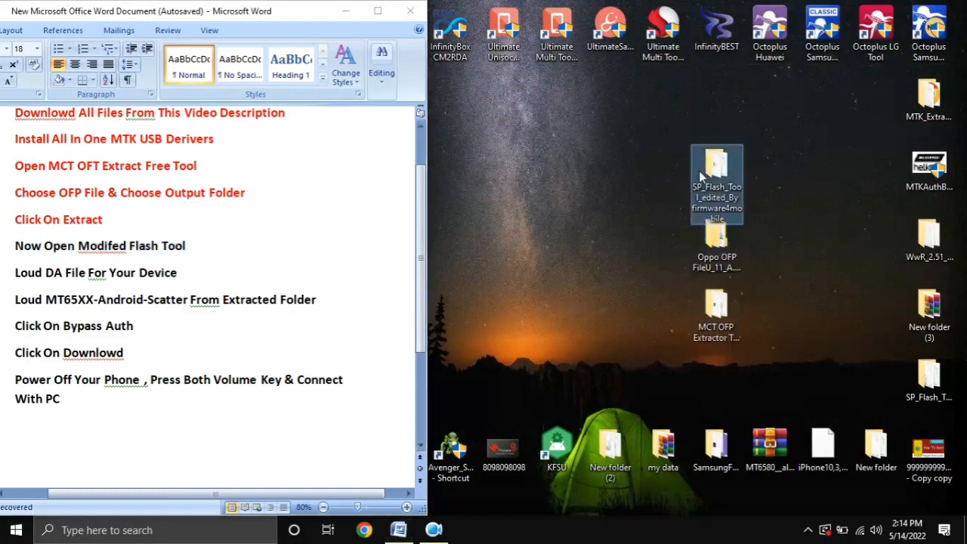
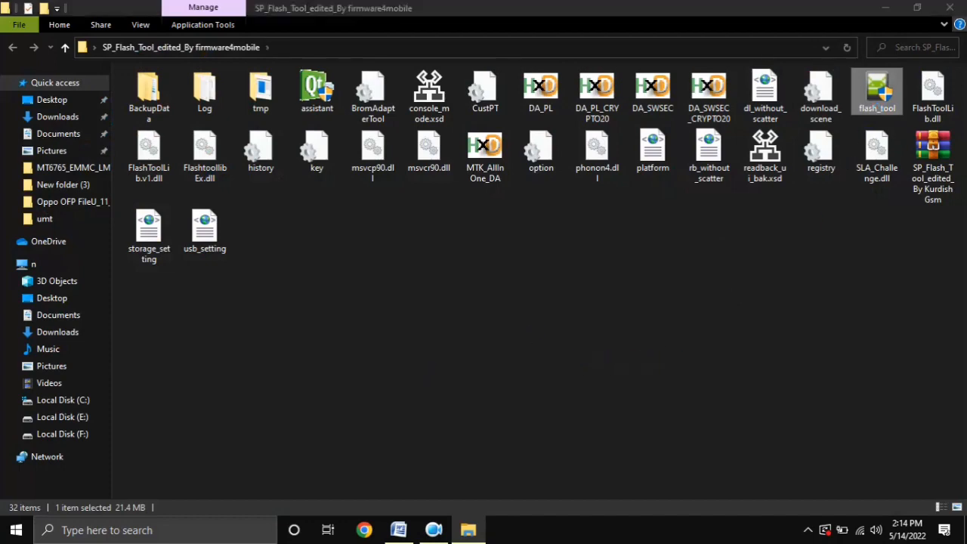
click(937, 8)
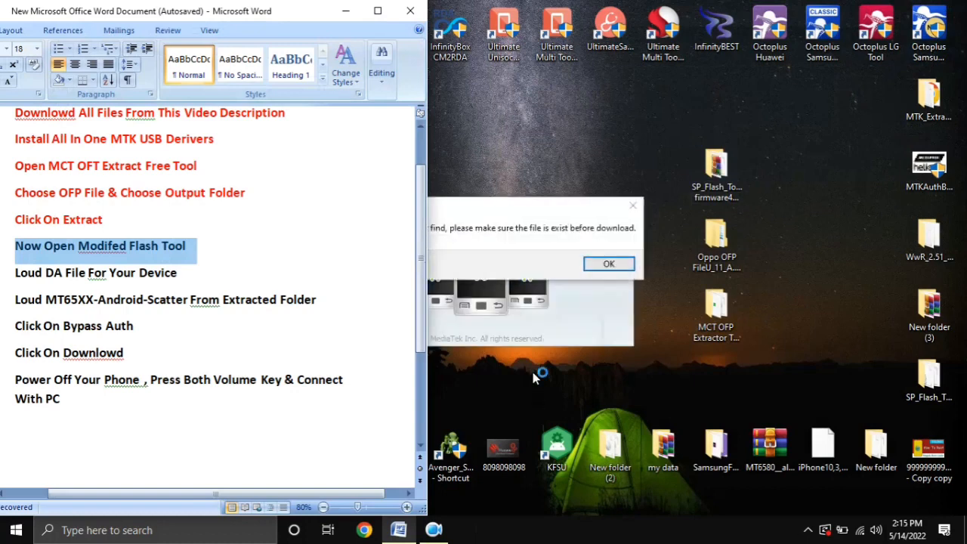
click(607, 275)
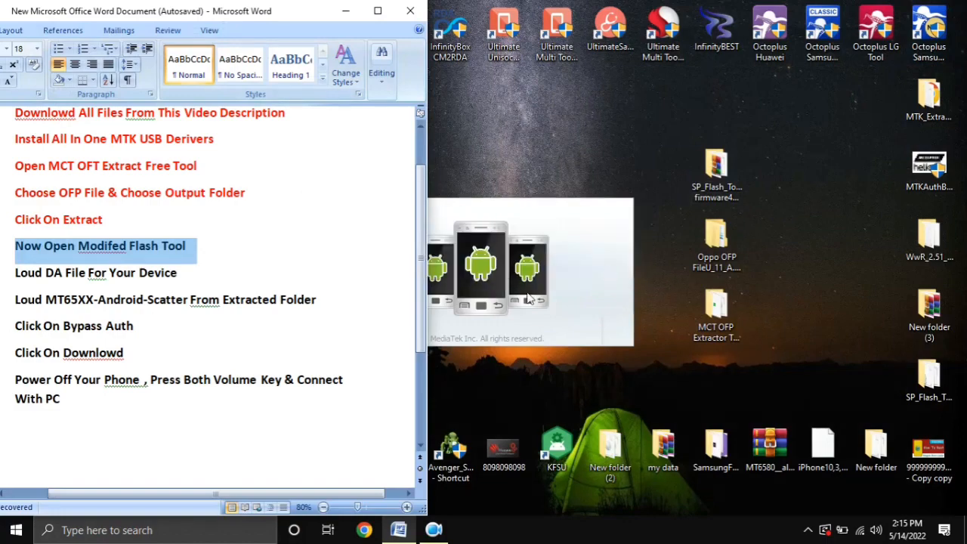
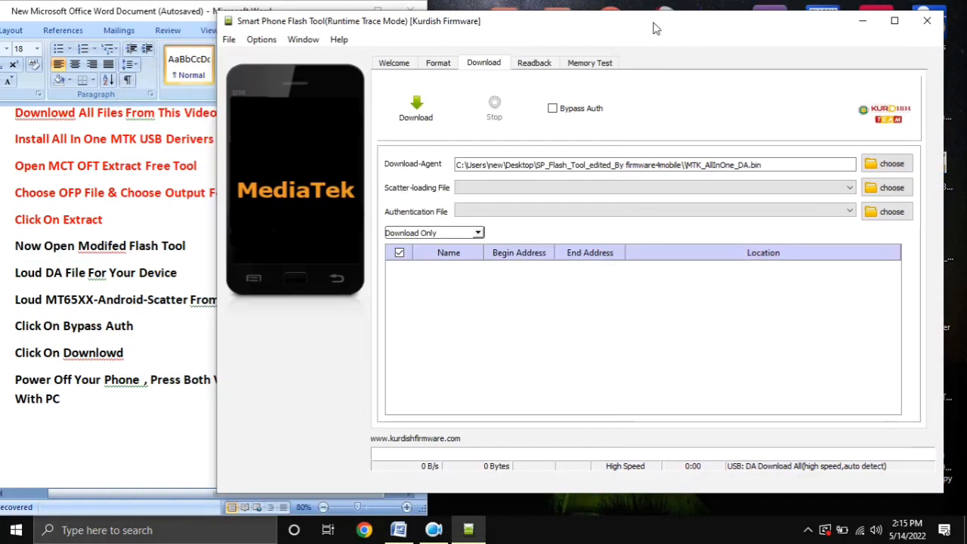
Step: Reduce the font size of the "Now Open Modifed Flash Tool" line in the Word document to 12
click(11, 252)
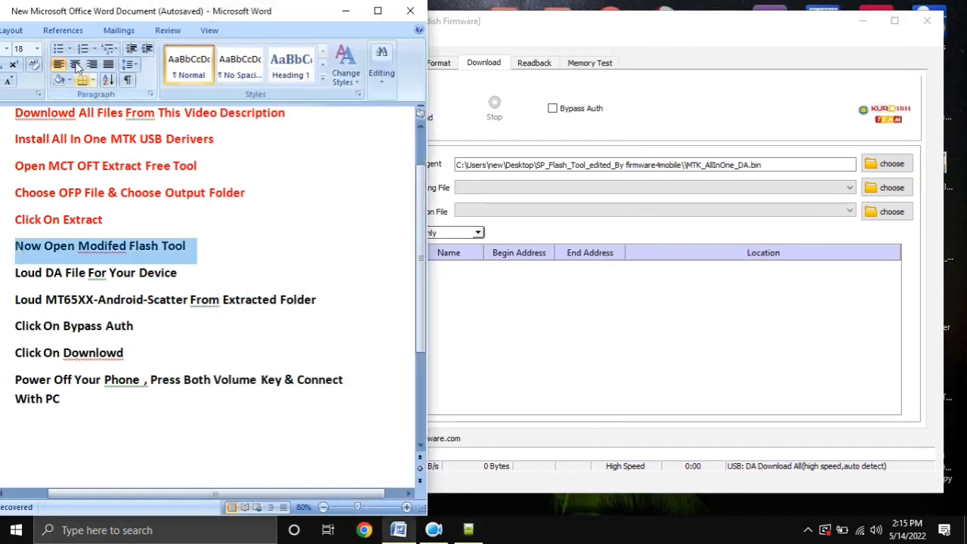
mouse_move(48, 16)
mouse_down()
mouse_move(75, 16)
mouse_move(53, 18)
mouse_move(62, 18)
mouse_up()
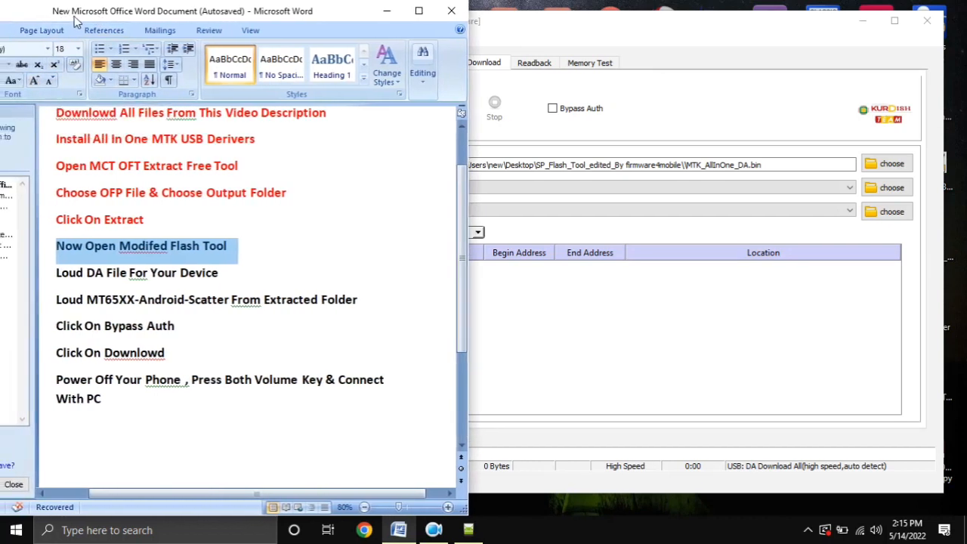
click(50, 81)
click(50, 80)
click(50, 81)
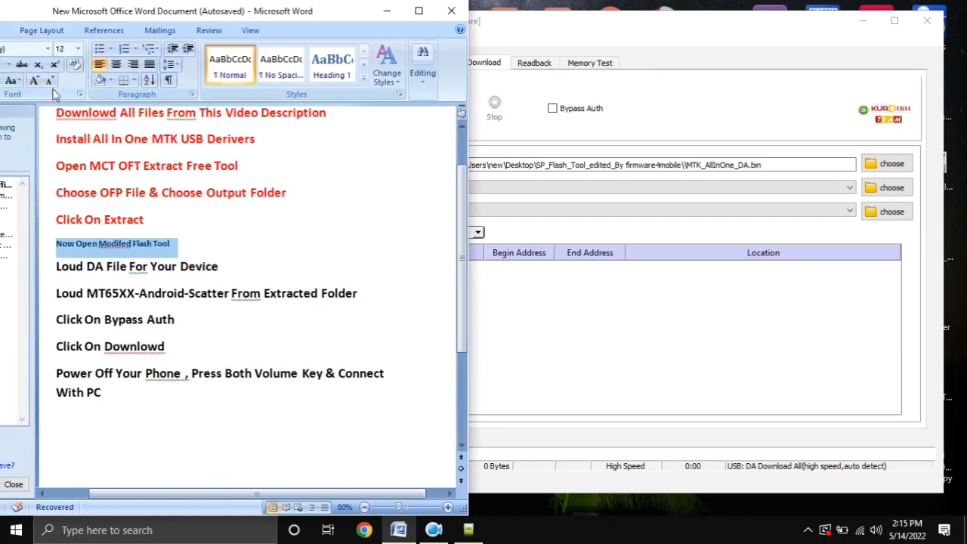
click(527, 44)
Step: Highlight the "Loud DA File For Your Device" line in Word and load MTK_AllInOne_DA as the download agent in Smart Phone Flash Tool
click(43, 281)
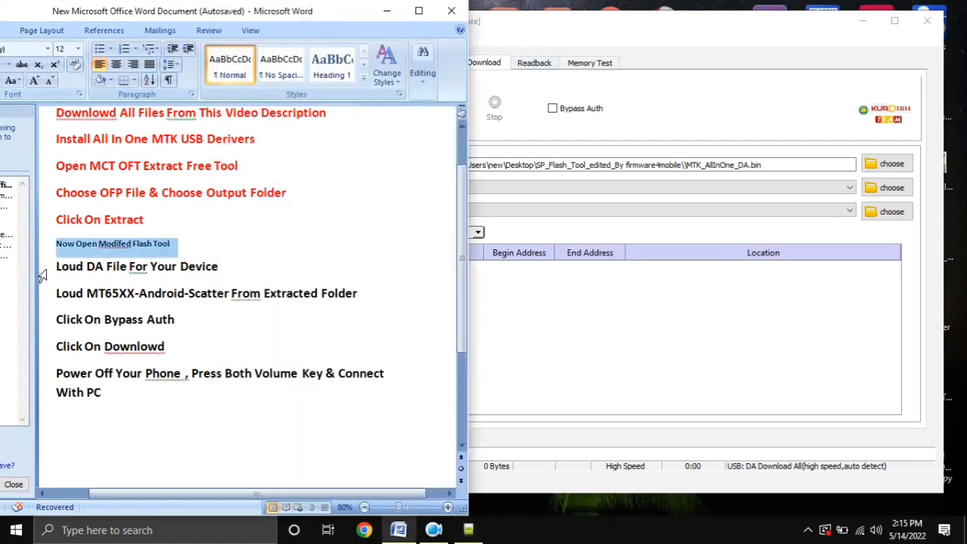
click(53, 279)
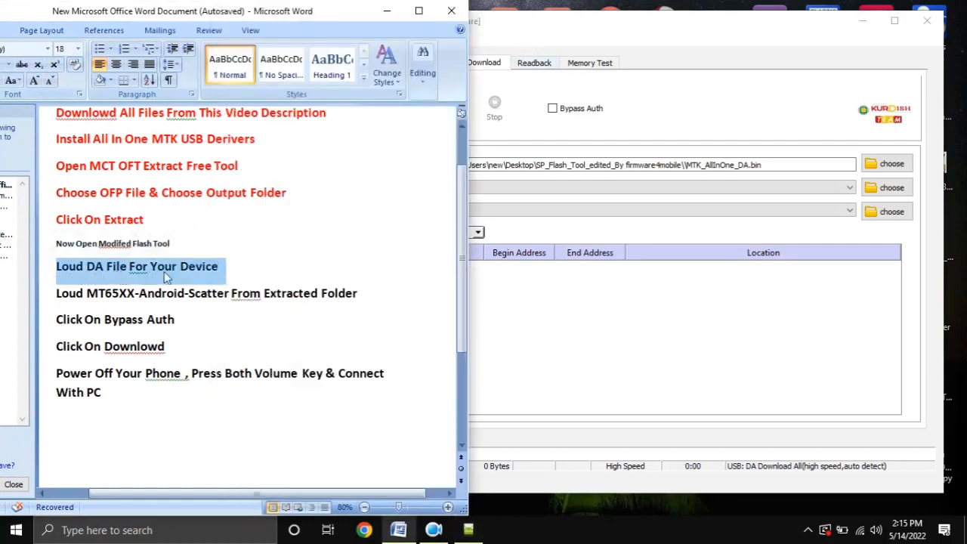
click(813, 92)
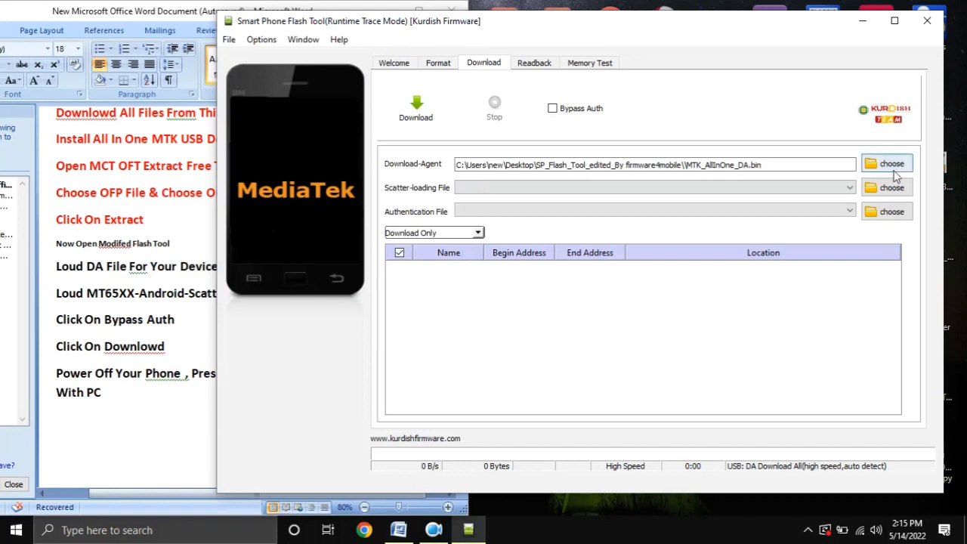
click(891, 164)
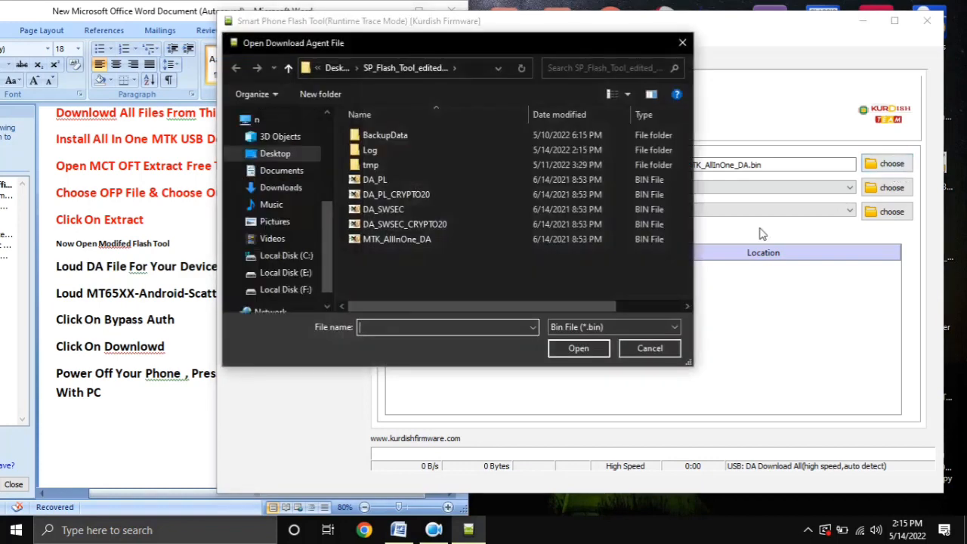
click(382, 242)
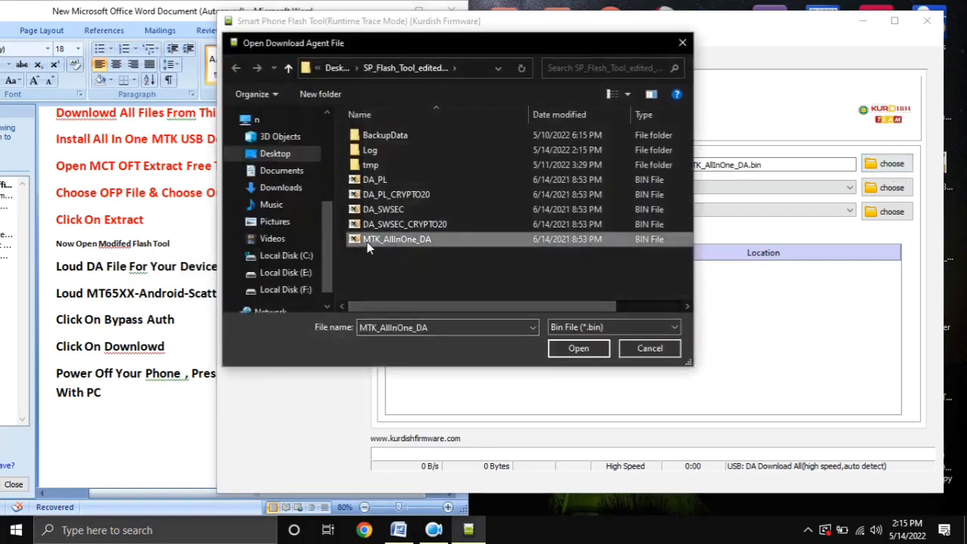
double_click(424, 243)
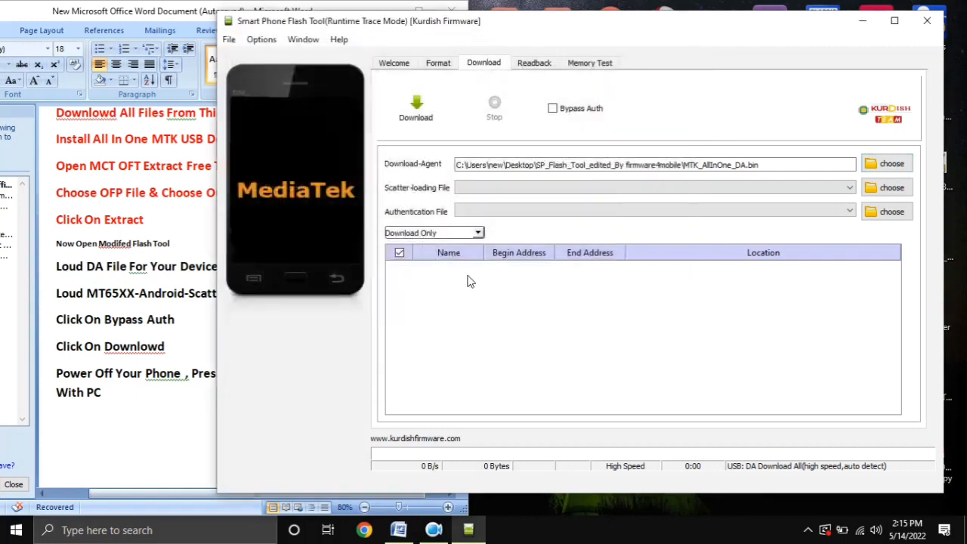
Step: Color the "Loud MT65XX-Android-Scatter From Extracted Folder" line red in the Word document
click(54, 296)
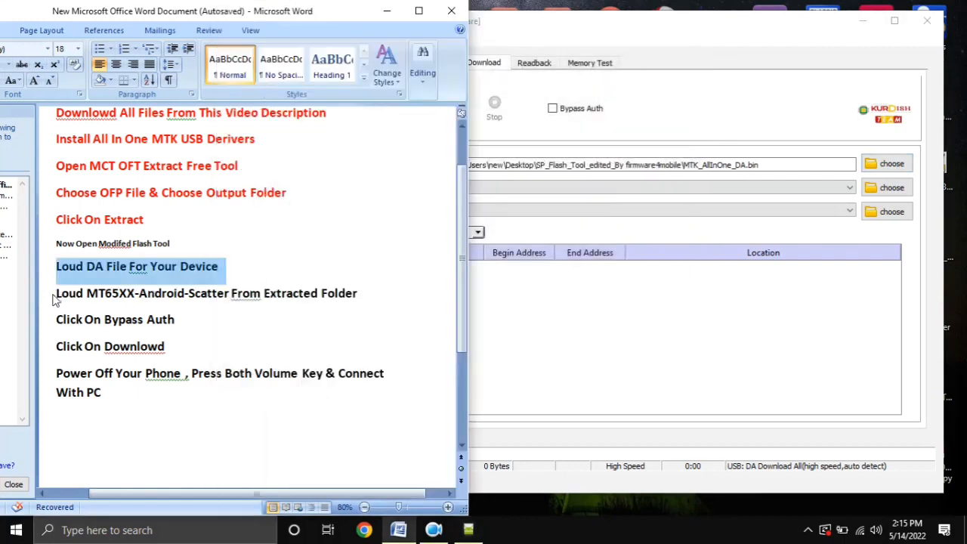
triple_click(55, 295)
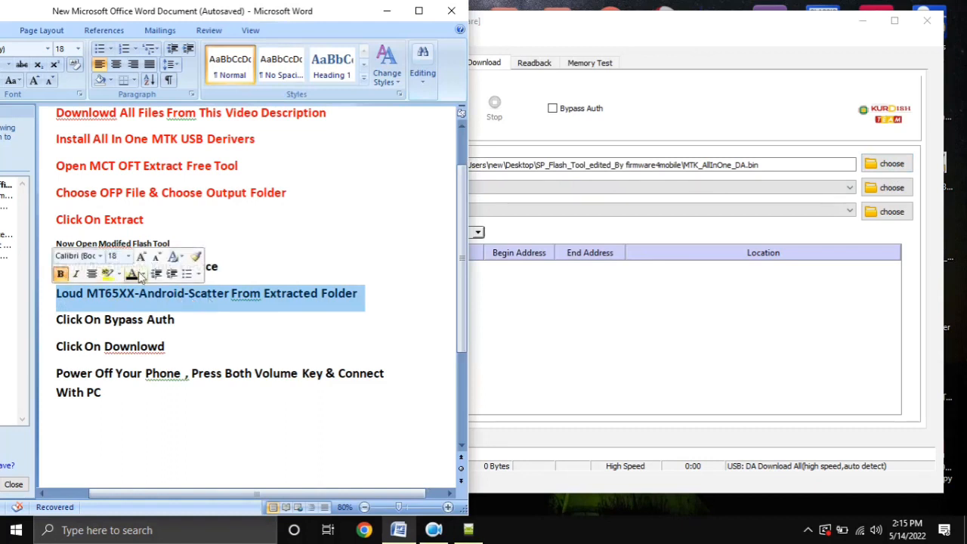
click(141, 276)
click(142, 396)
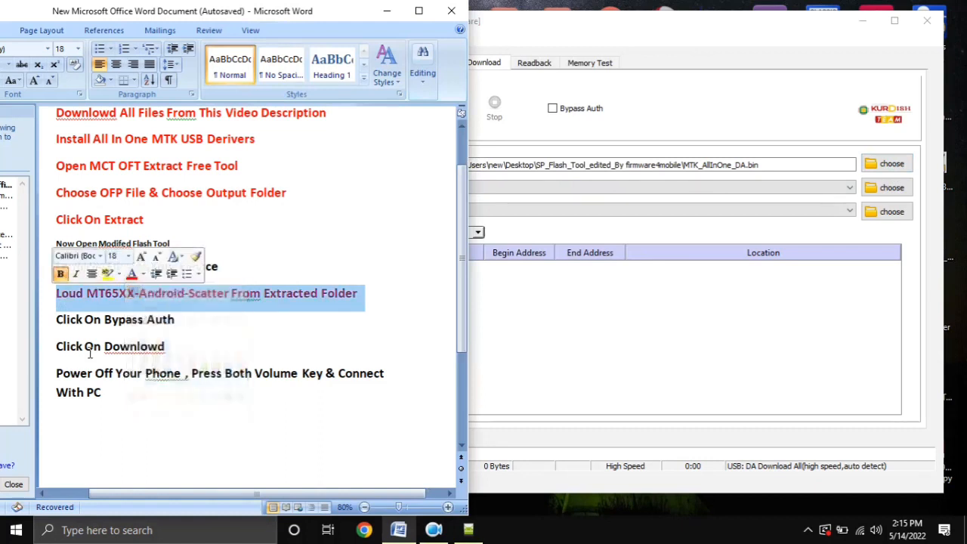
drag(54, 297, 346, 302)
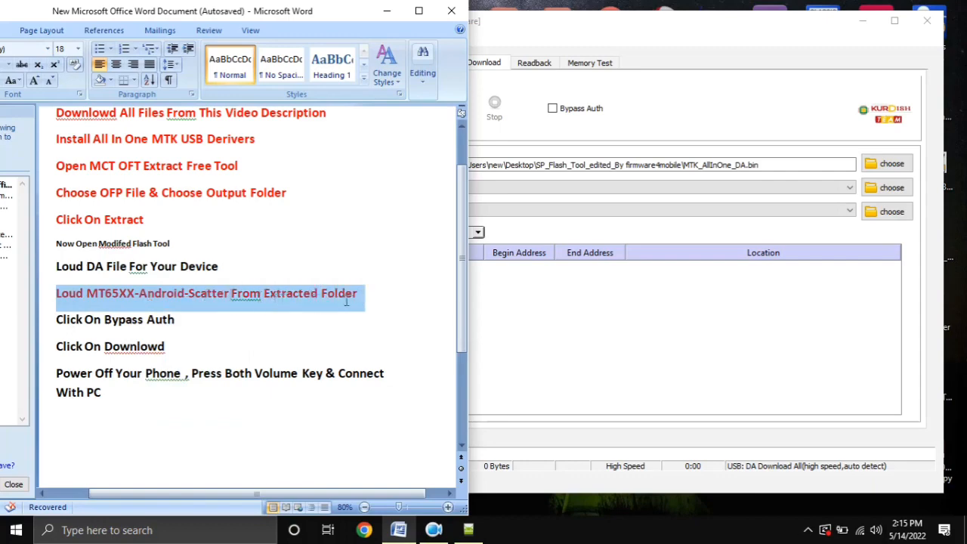
click(380, 308)
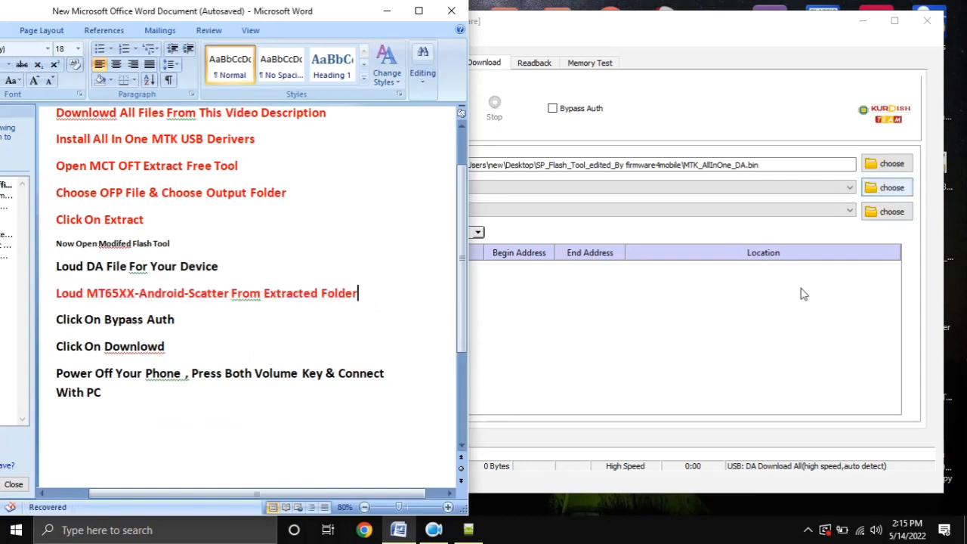
Step: Load MT6765_Android_scatter from the Extract Rom folder in the desktop's Oppo OFP folder as the flash tool's scatter file
click(882, 214)
click(886, 188)
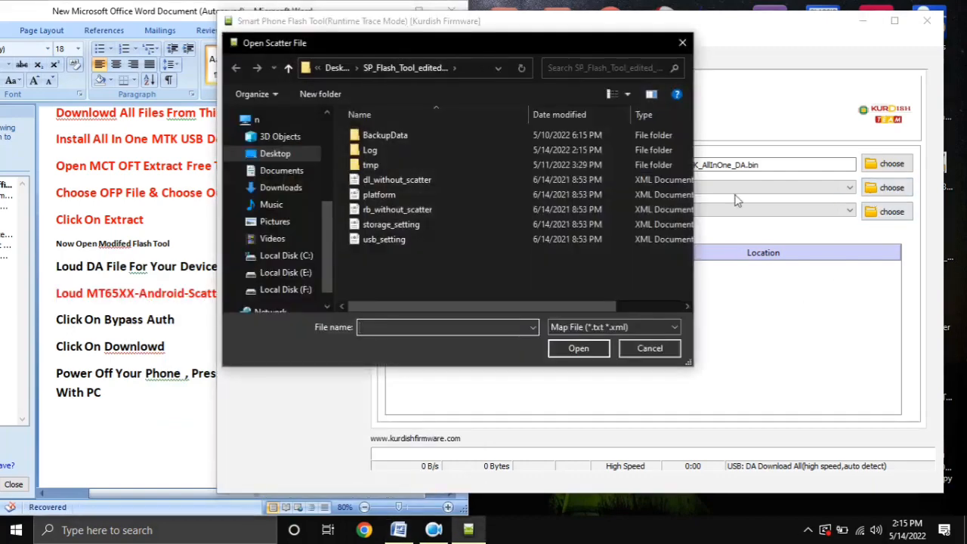
click(277, 154)
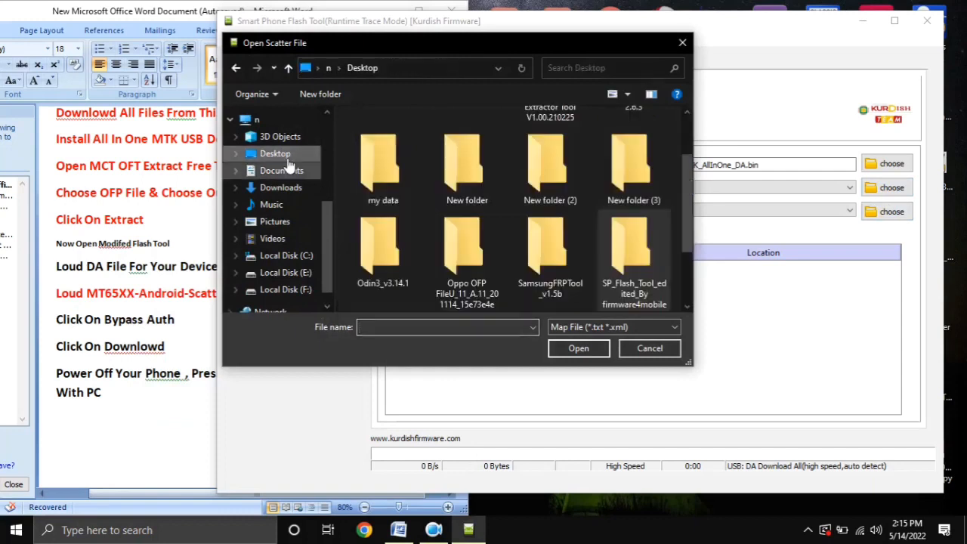
drag(682, 174, 683, 201)
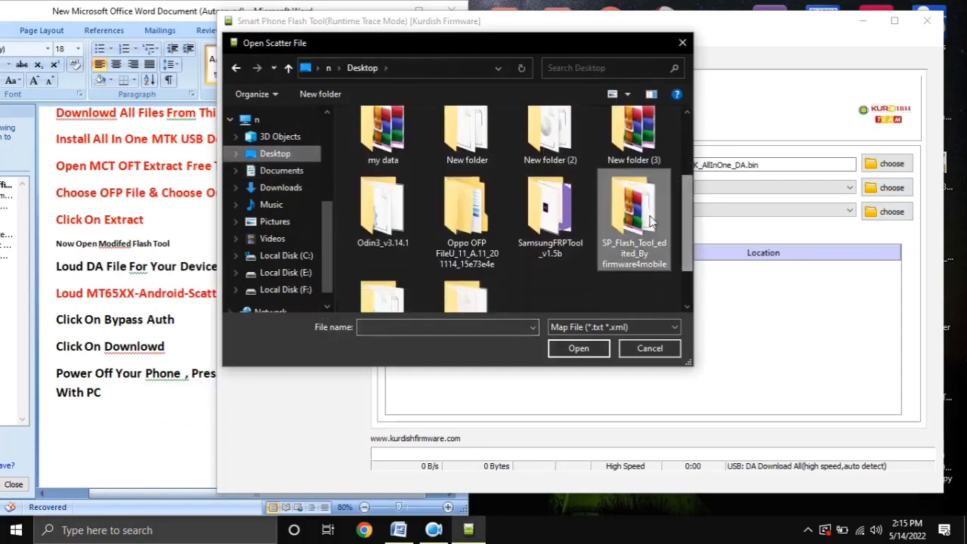
double_click(486, 242)
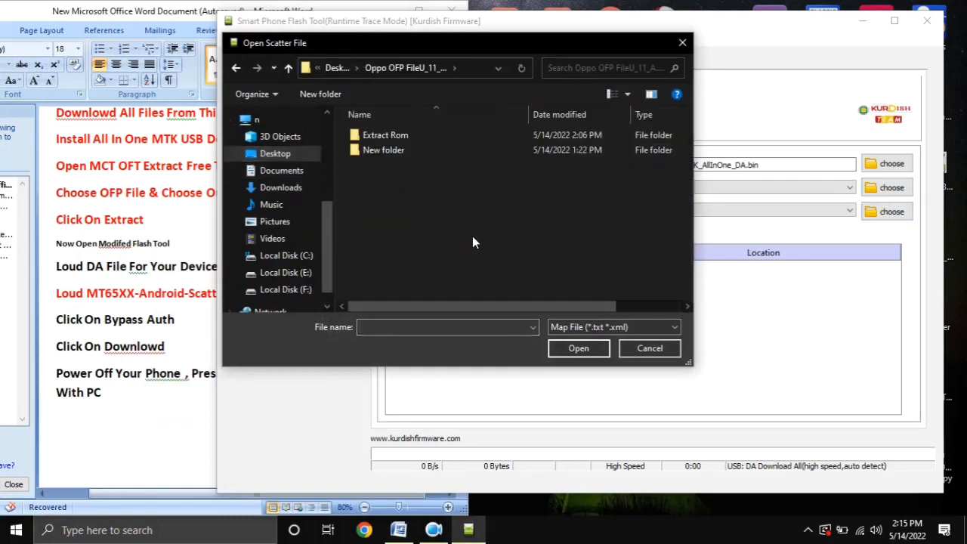
right_click(393, 185)
mouse_move(529, 195)
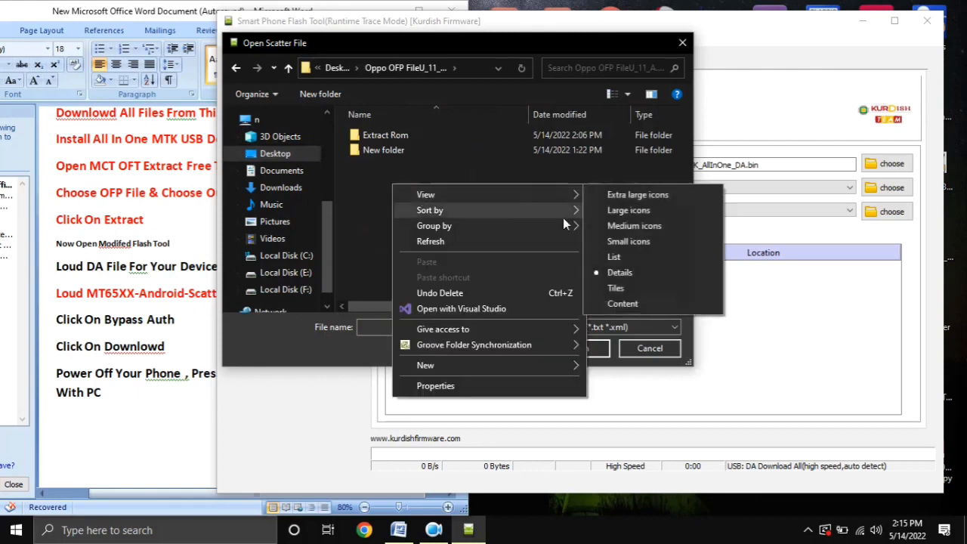
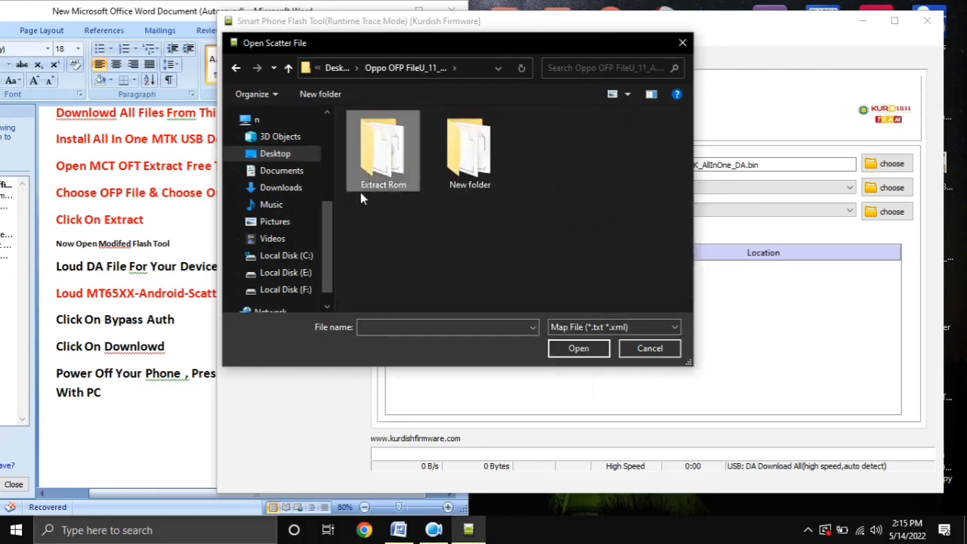
double_click(380, 165)
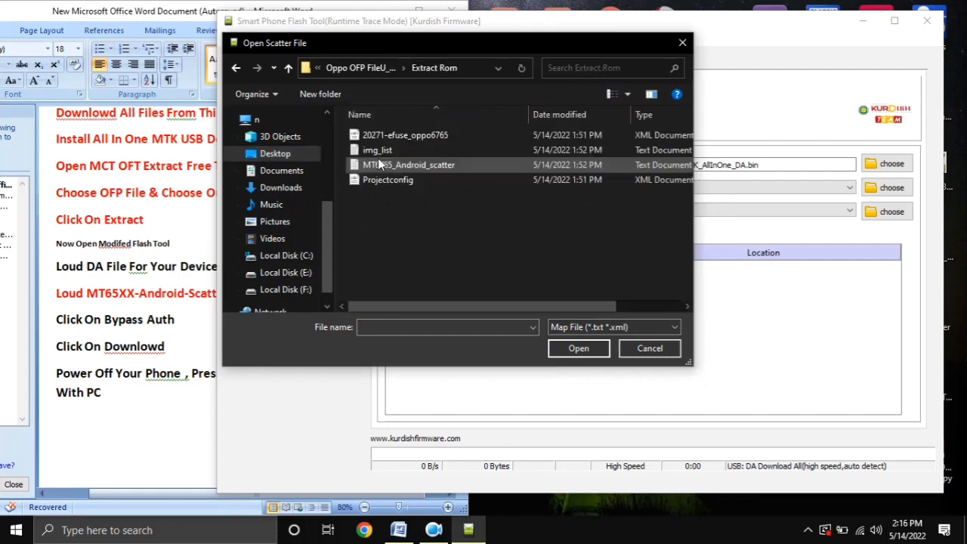
click(424, 169)
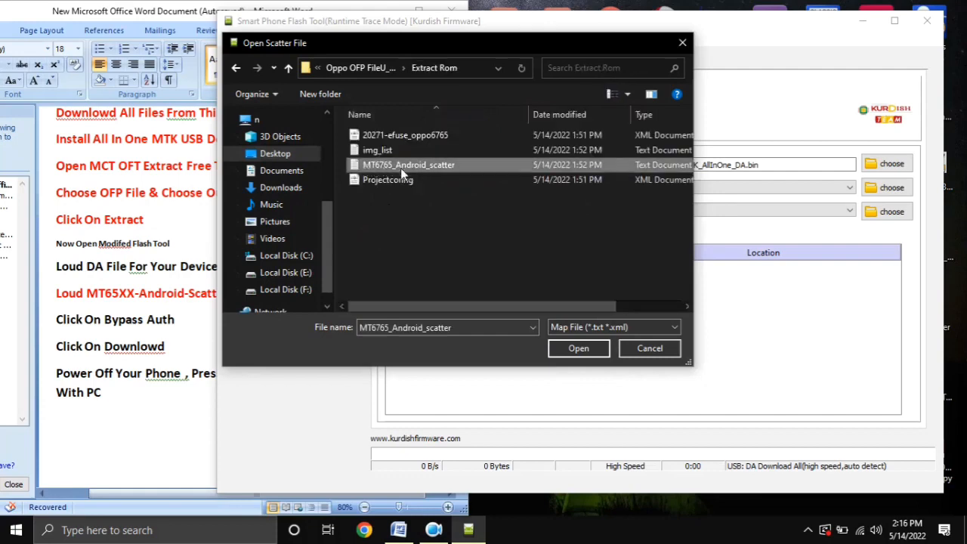
double_click(395, 168)
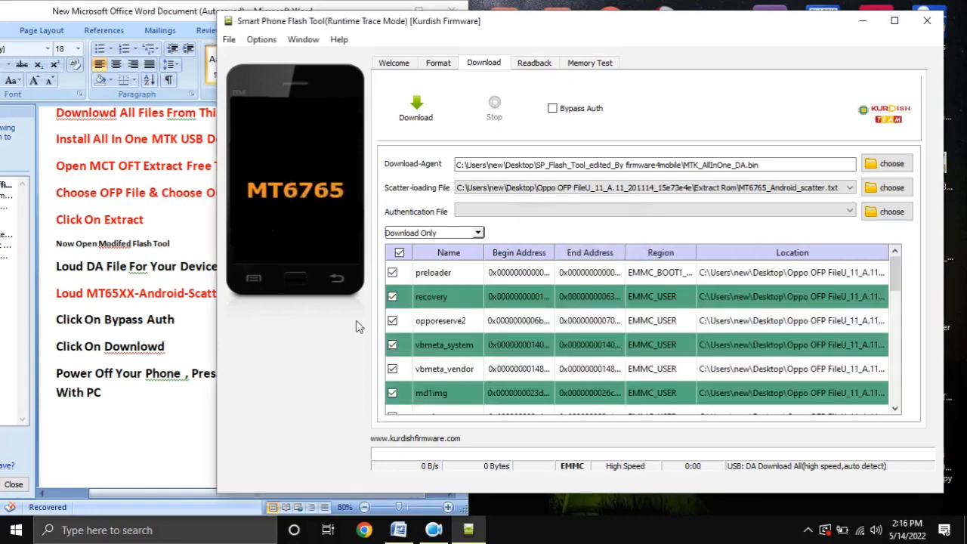
Step: Review the loaded partition list and the download mode options, and return to the instruction list in Word
scroll(476, 336, down, 10)
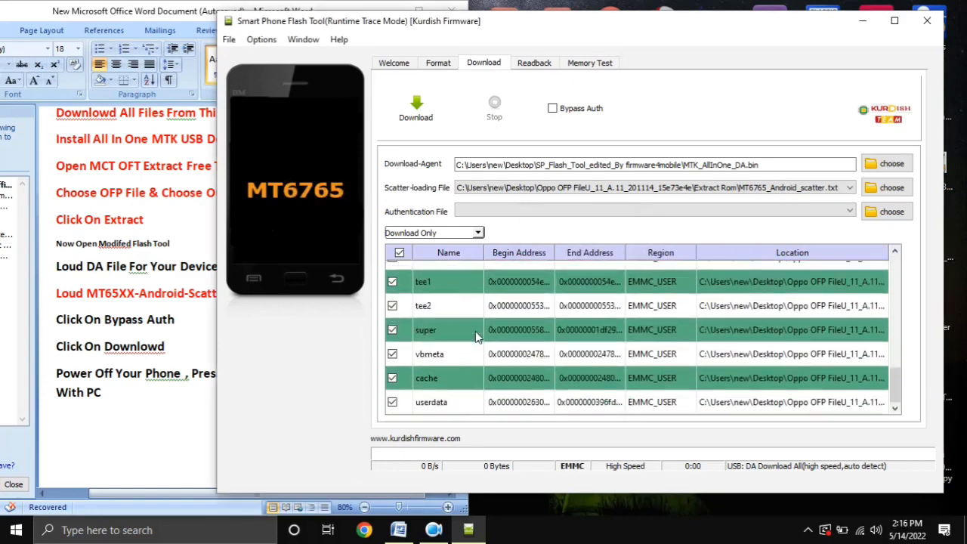
scroll(476, 336, up, 10)
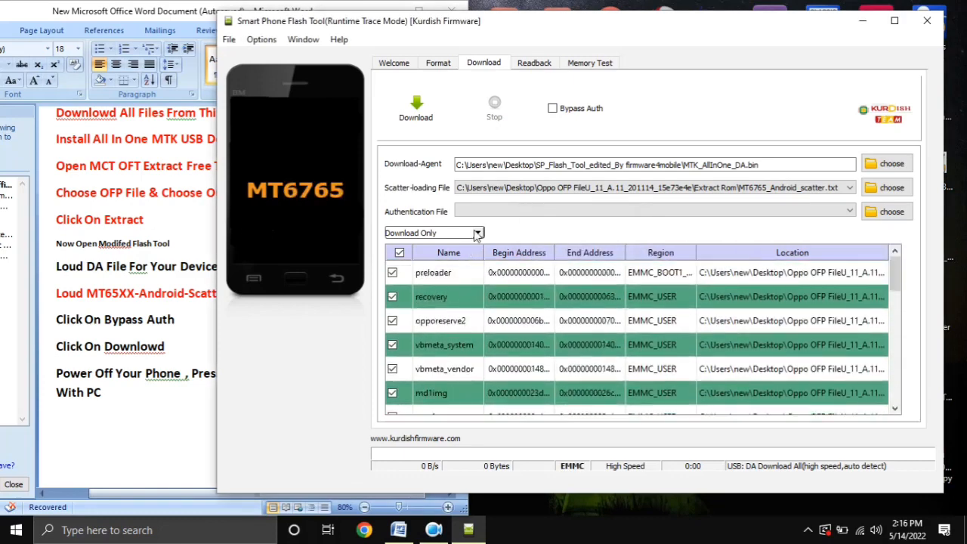
click(476, 234)
click(463, 257)
key(alt+Tab)
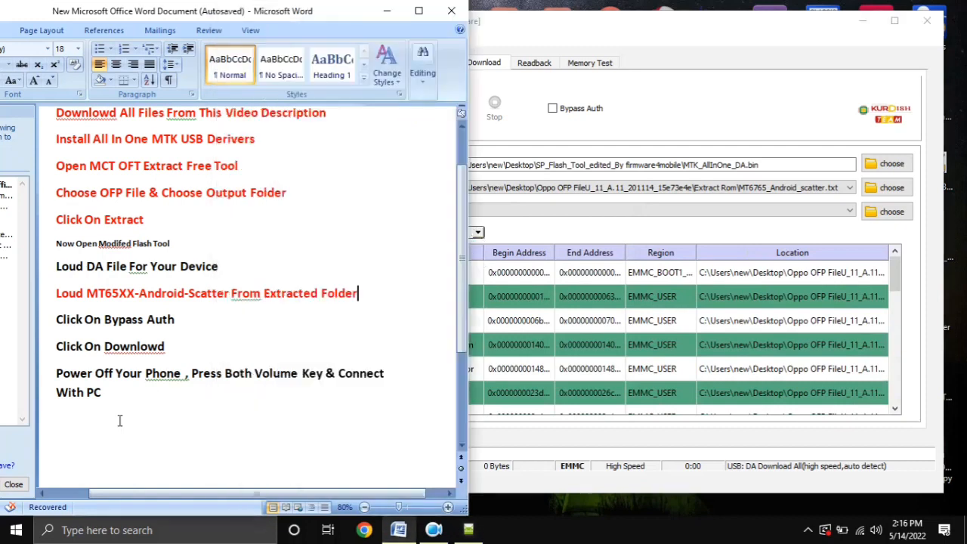
Step: Highlight the "Click On Bypass Auth" line in Word, enable Bypass Auth in Smart Phone Flash Tool, and return to the Word instructions
click(41, 325)
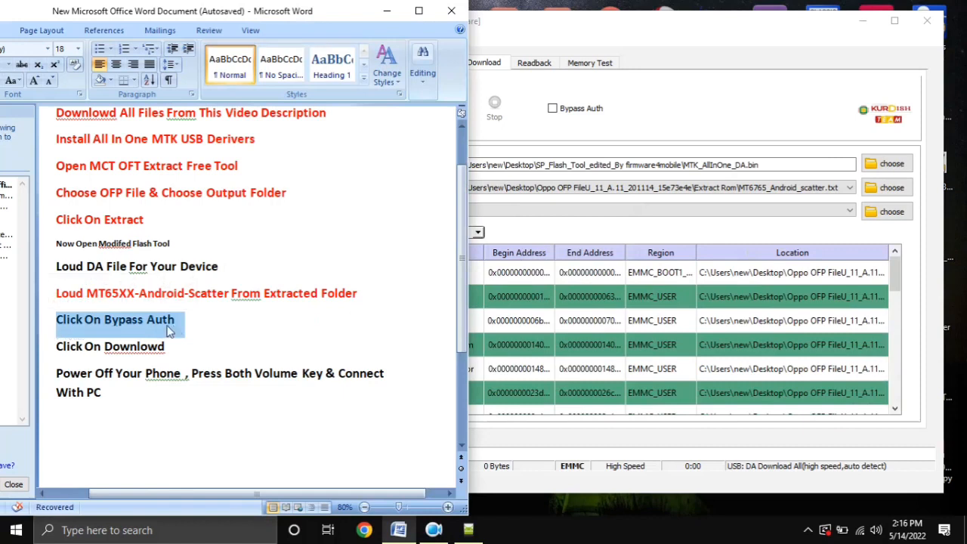
click(596, 140)
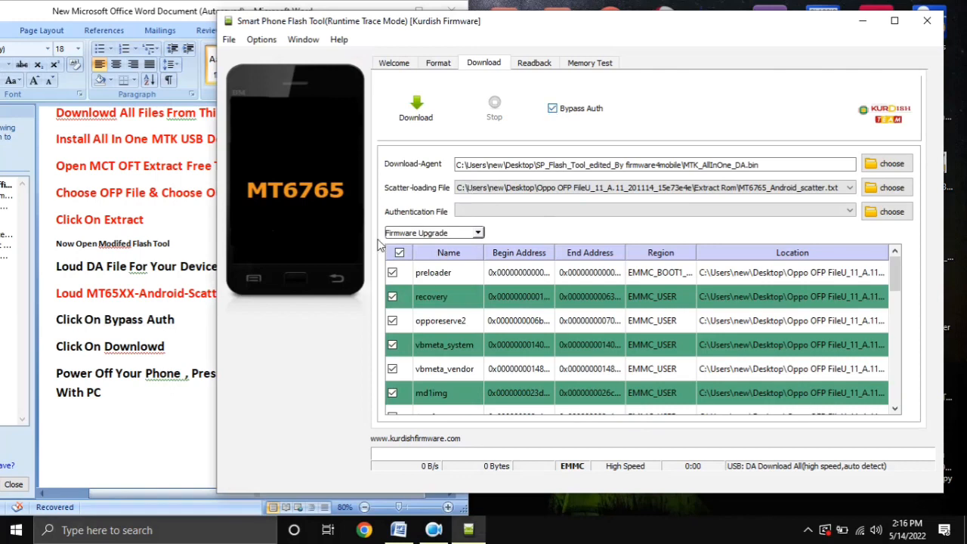
key(alt+Tab)
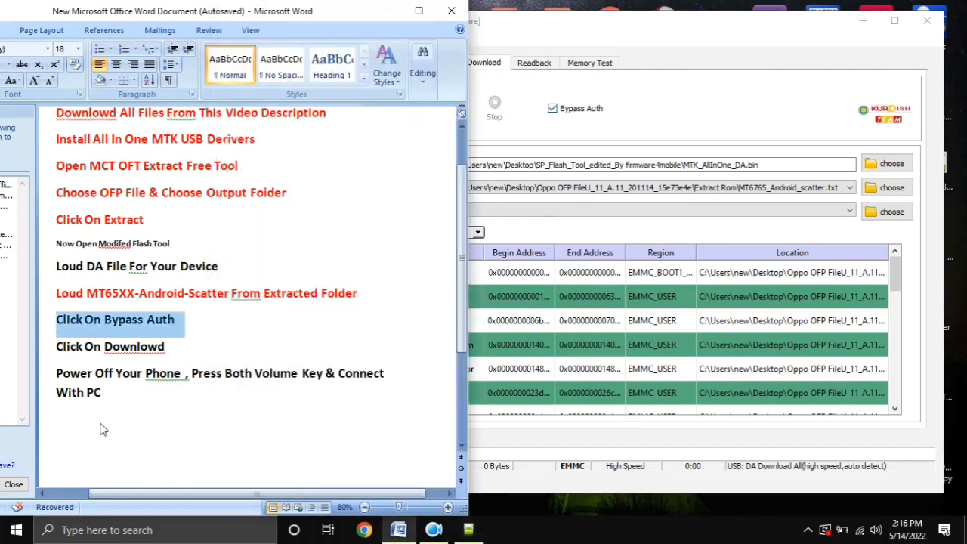
Step: Highlight the "Click On Downlowd" and "Power Off Your Phone" instructions in turn while checking the flash tool, and minimize Word
click(42, 352)
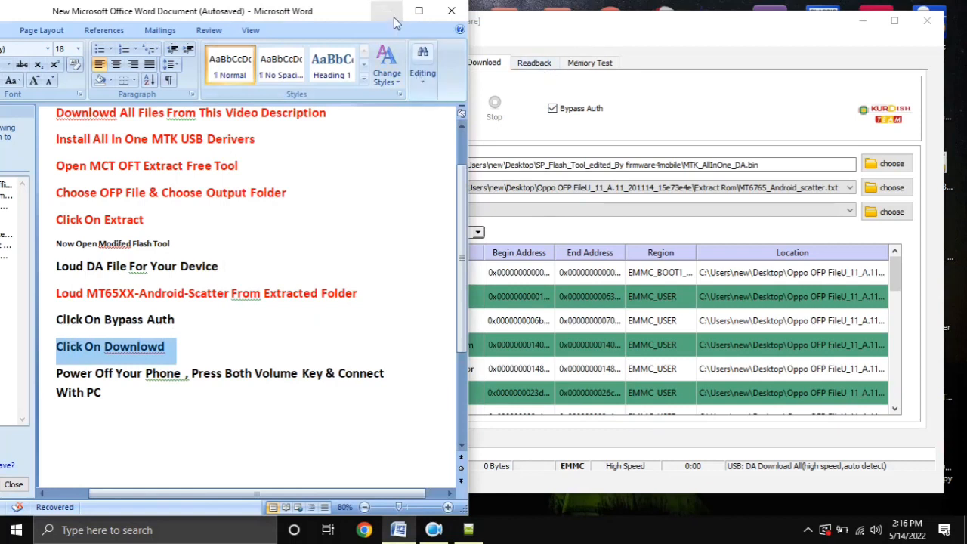
drag(320, 24, 305, 24)
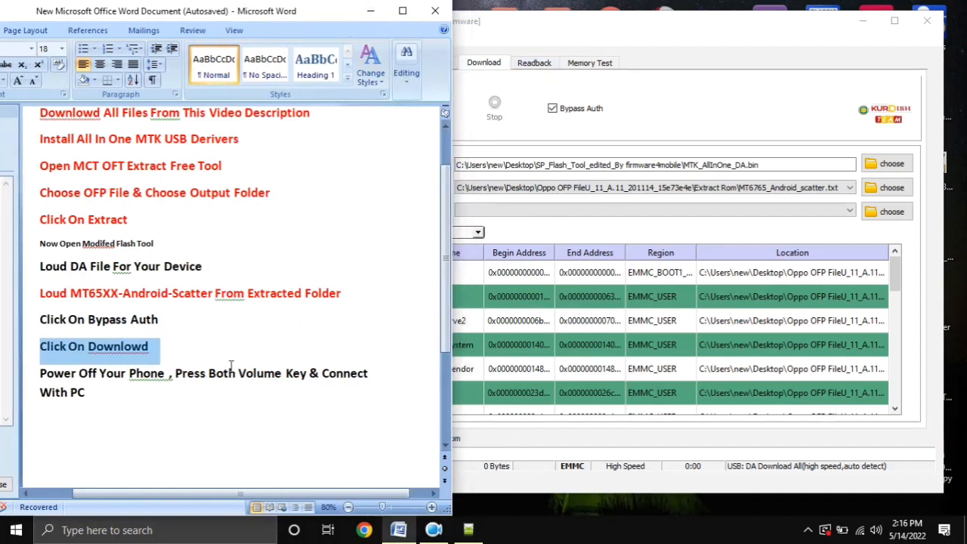
click(525, 134)
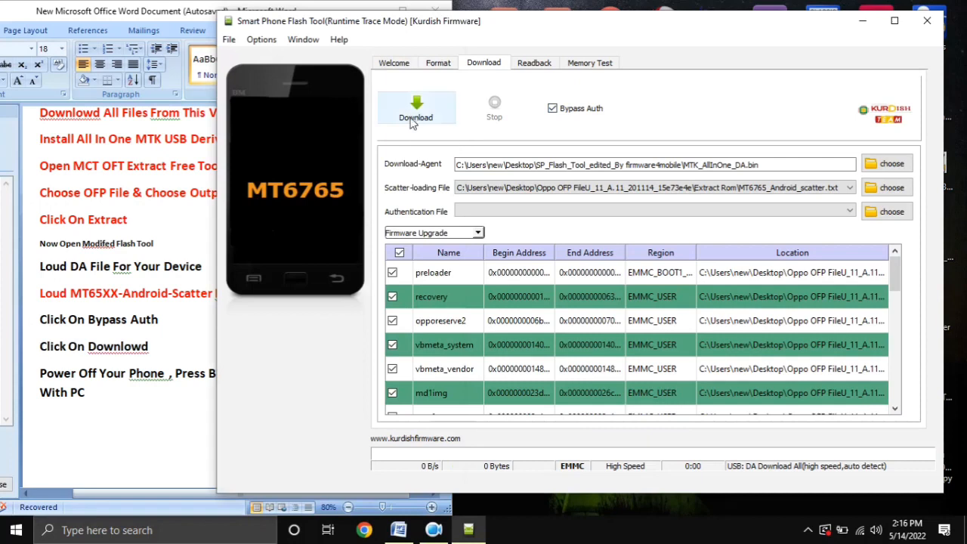
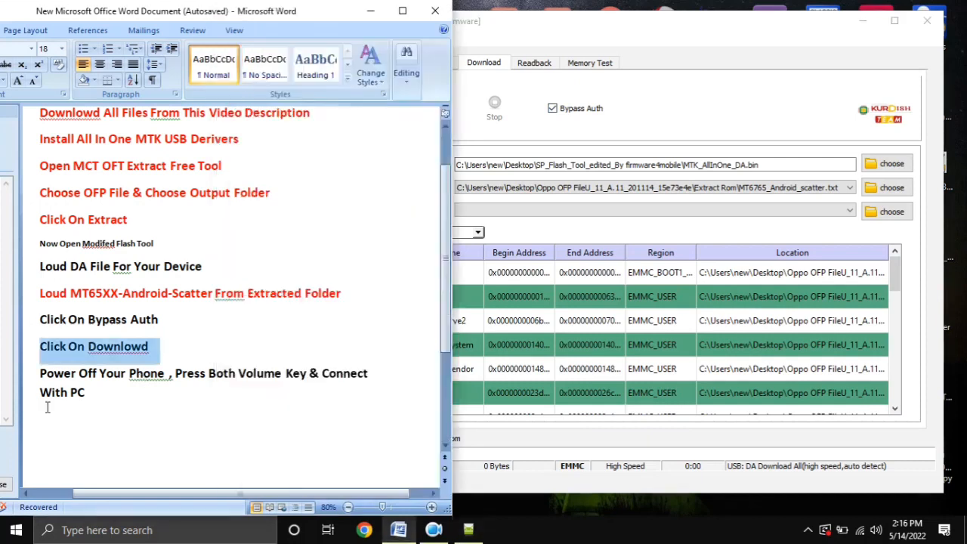
triple_click(34, 376)
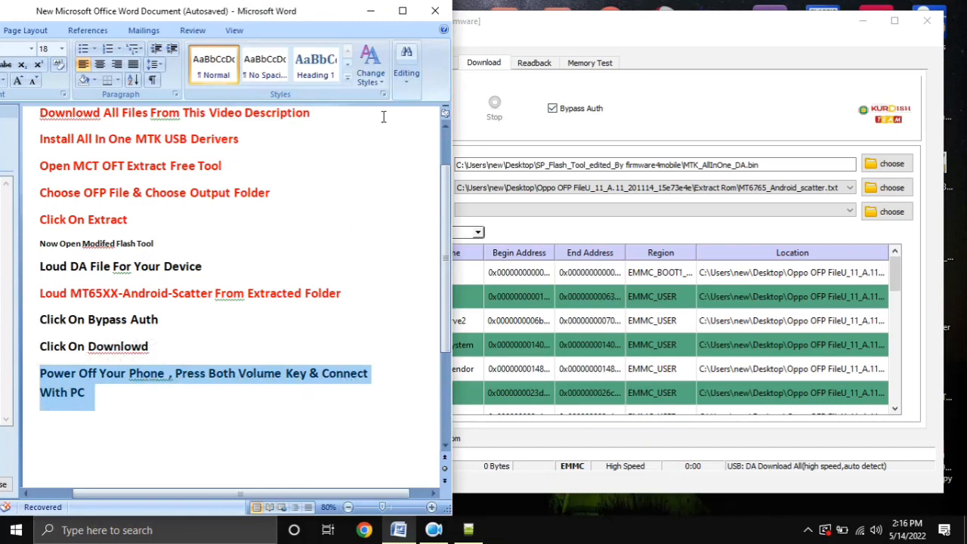
click(371, 10)
Step: Open Device Manager from the computer's system properties, close the System window, and fit Device Manager narrowly beside the flash tool
right_click(30, 105)
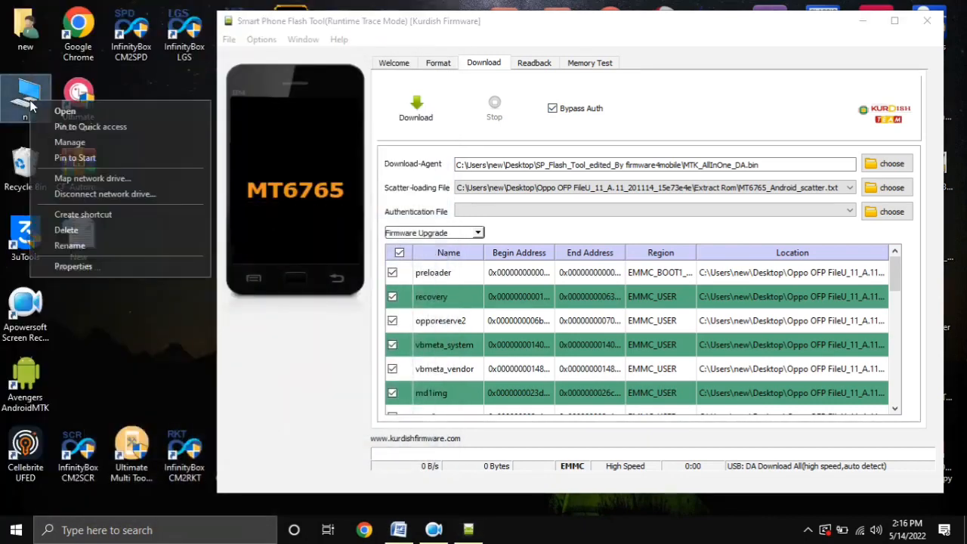
click(114, 291)
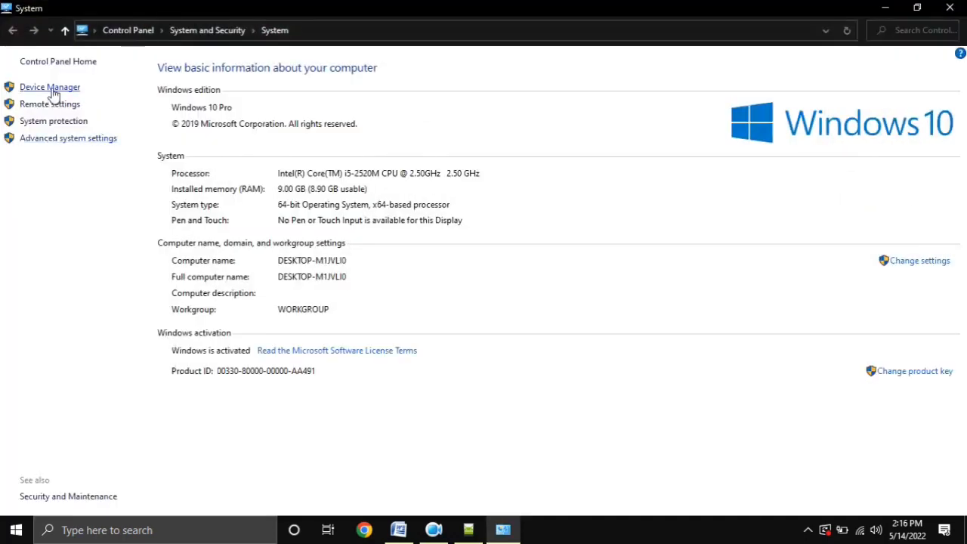
click(52, 88)
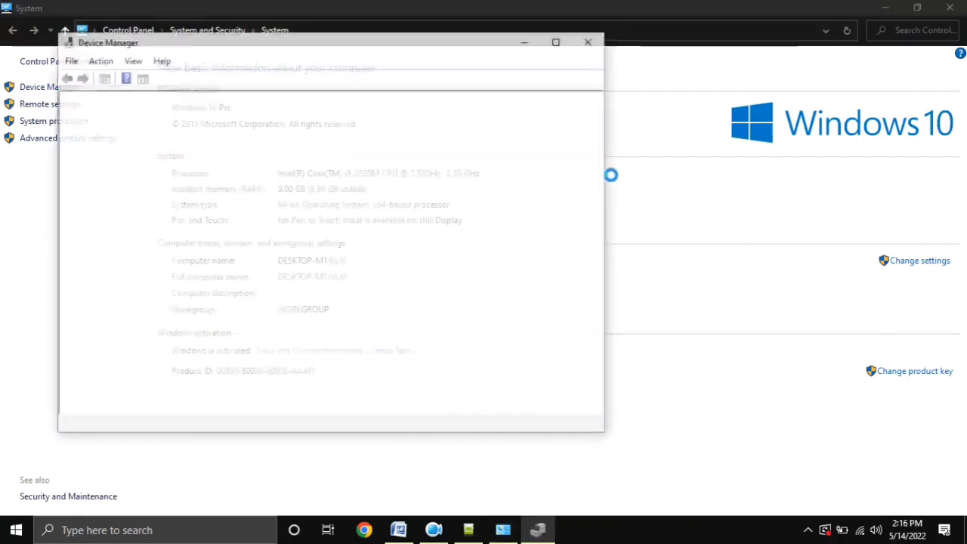
click(951, 9)
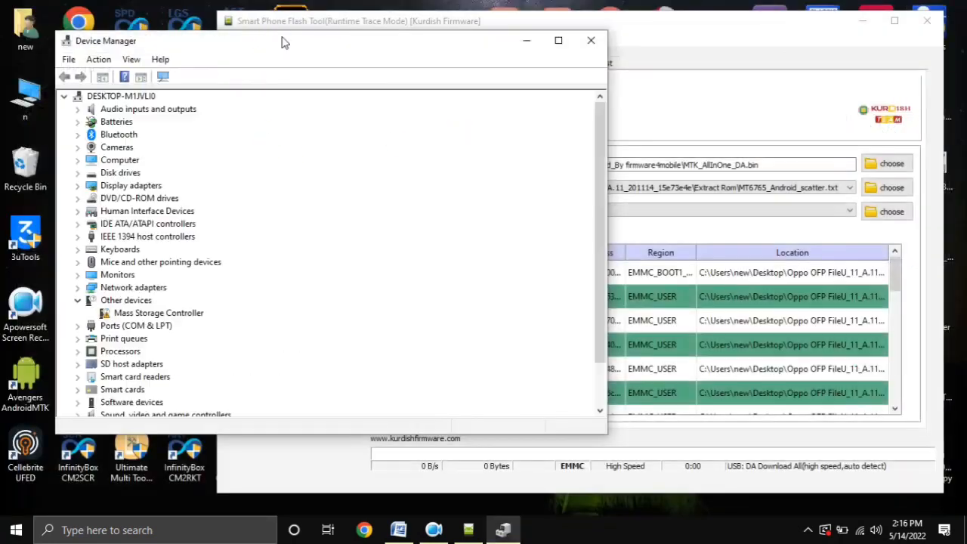
drag(285, 42, 255, 23)
drag(567, 97, 221, 97)
Step: Flash the loaded firmware to the phone in Smart Phone Flash Tool, dismiss the completion message, and close the tool
click(416, 114)
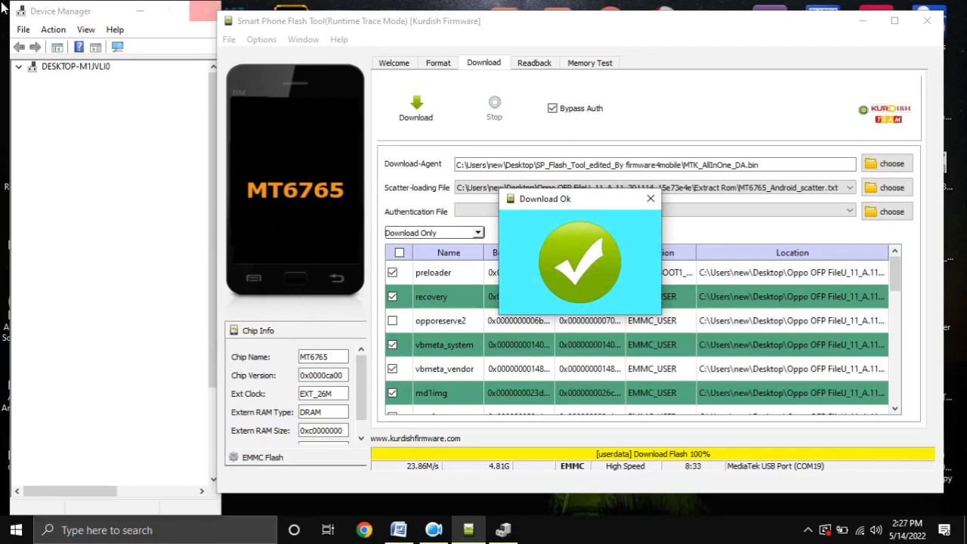
click(650, 199)
click(929, 22)
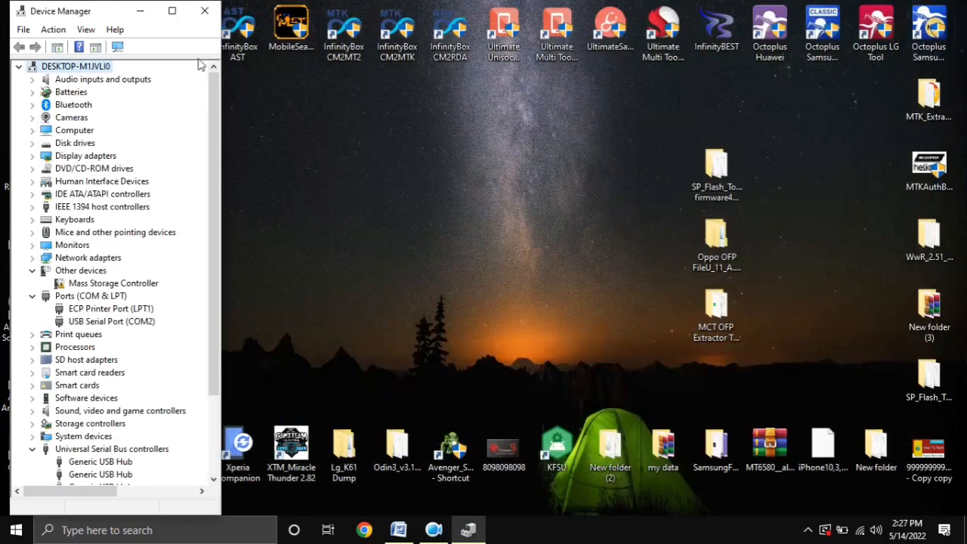